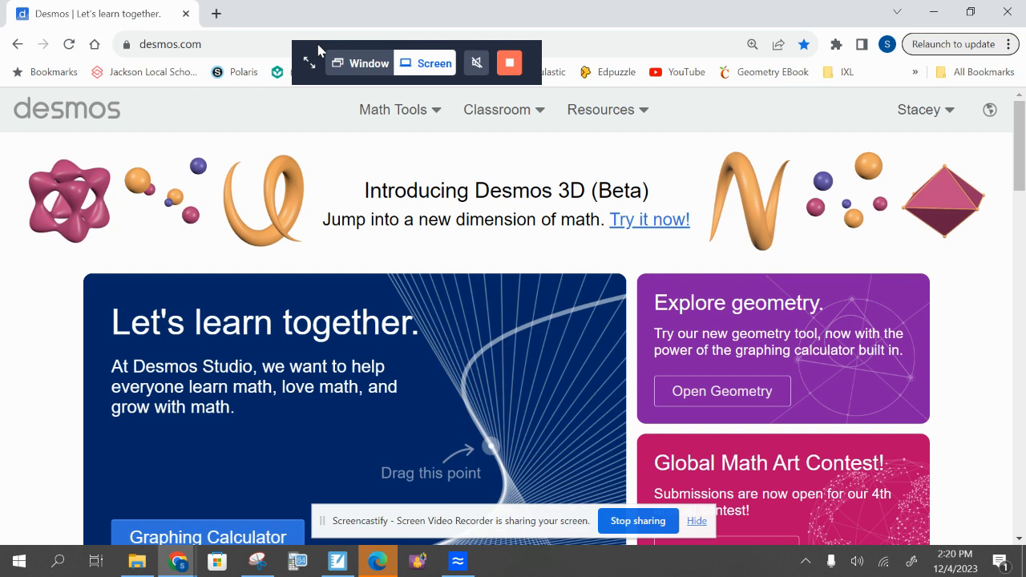
Open the Graphing Calculator and add an empty table to the expression list
left_click_drag(313, 52, 362, 9)
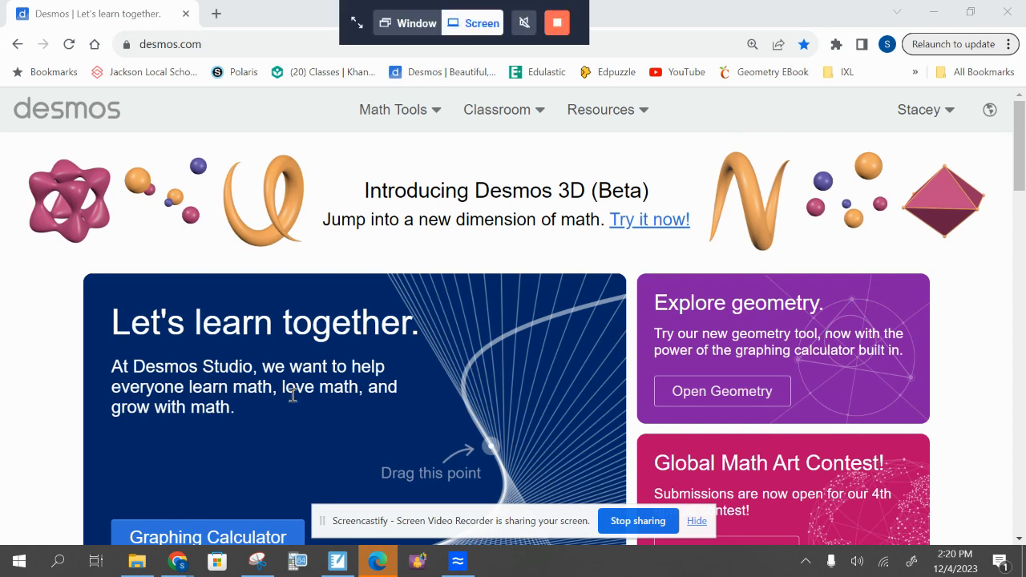
scroll(292, 394, "down", 1)
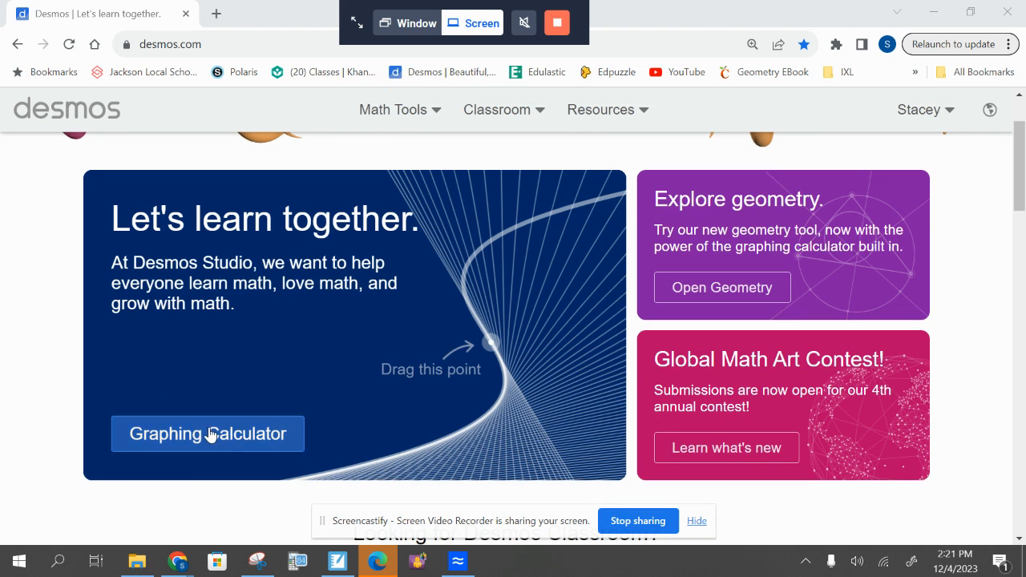
left_click(208, 434)
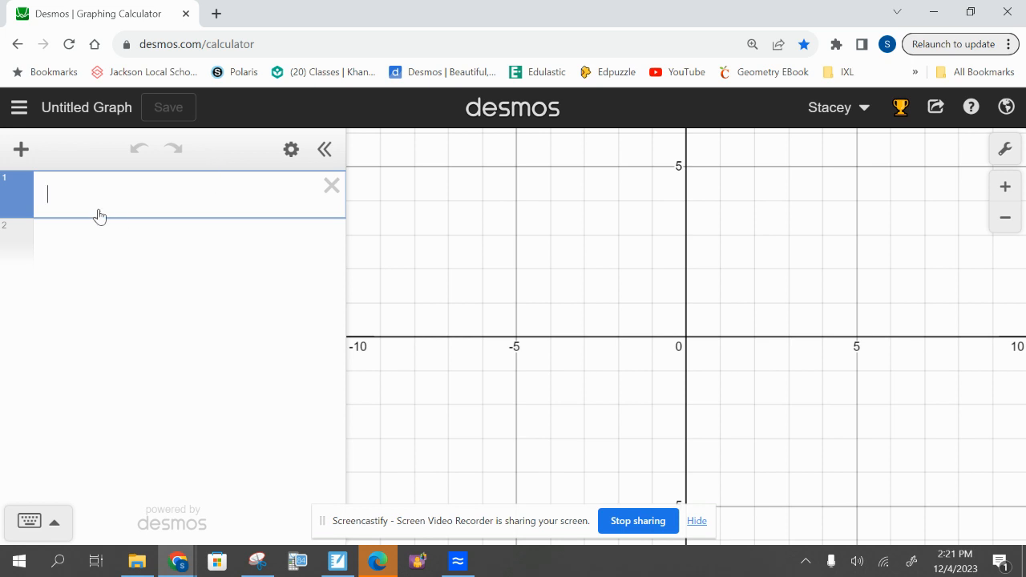
left_click(19, 150)
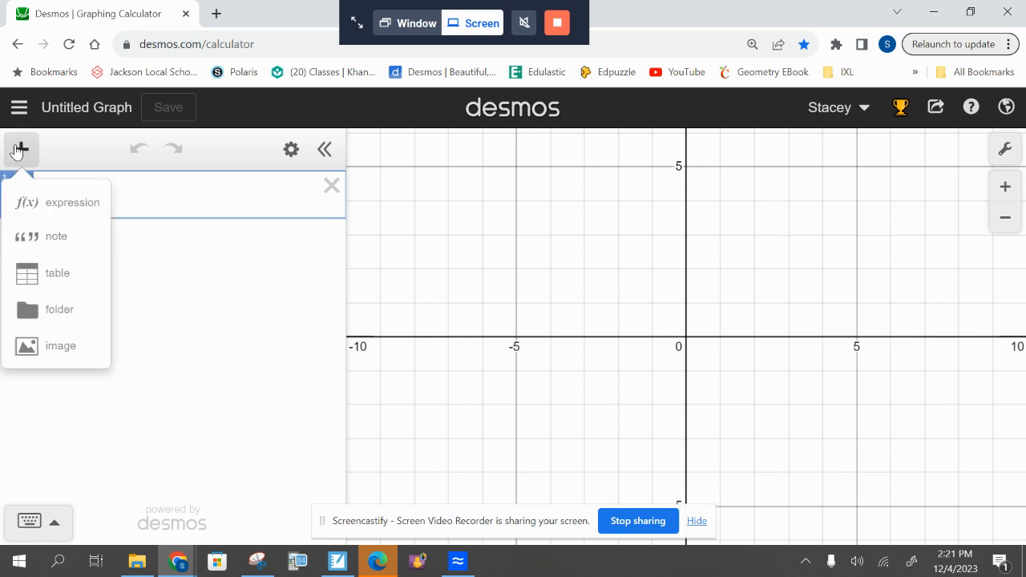
left_click(64, 277)
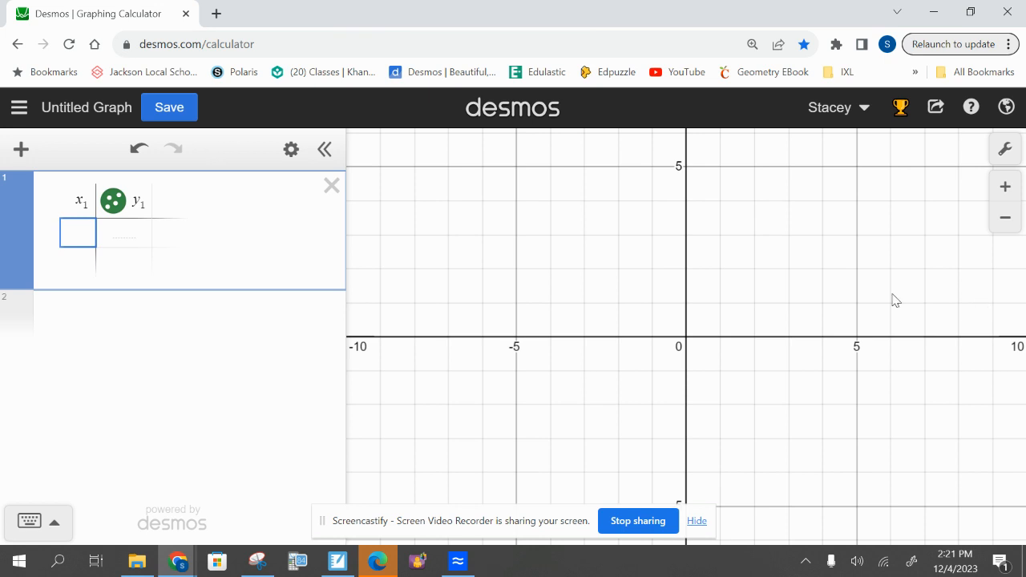
Try zooming out and panning the graph, restoring the default viewport after each change
scroll(804, 257, "down", 5)
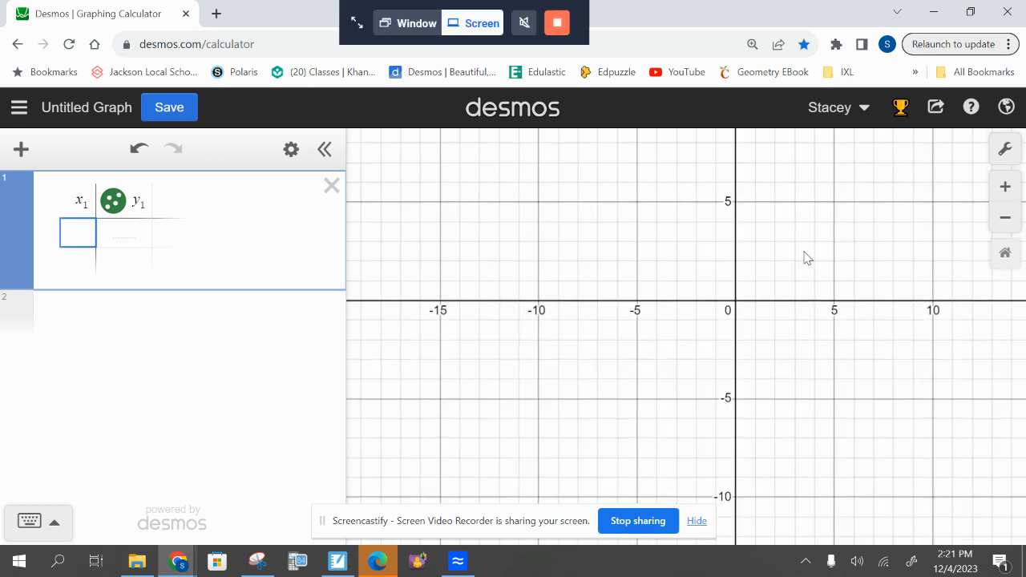
left_click(1003, 254)
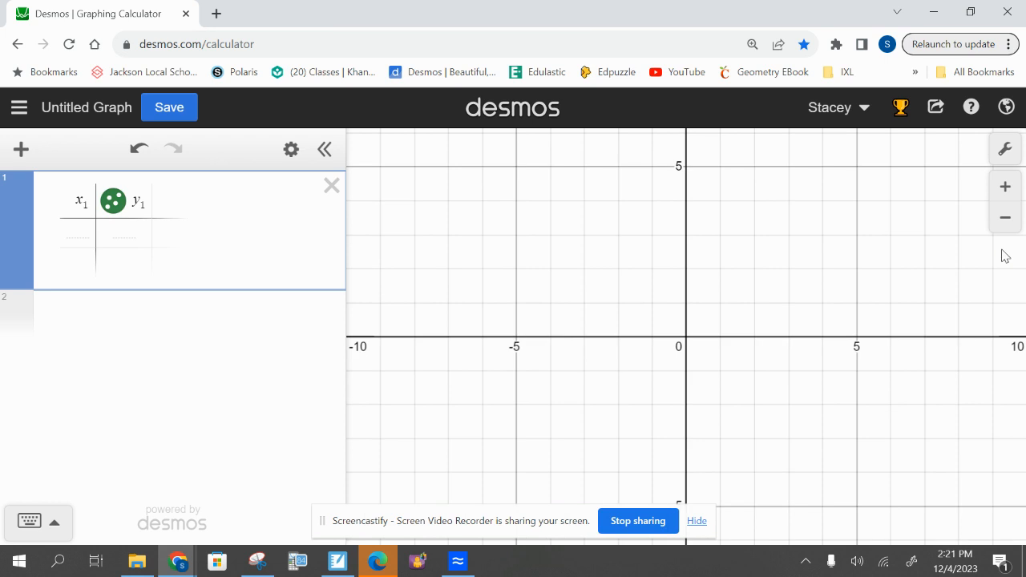
left_click_drag(752, 221, 932, 188)
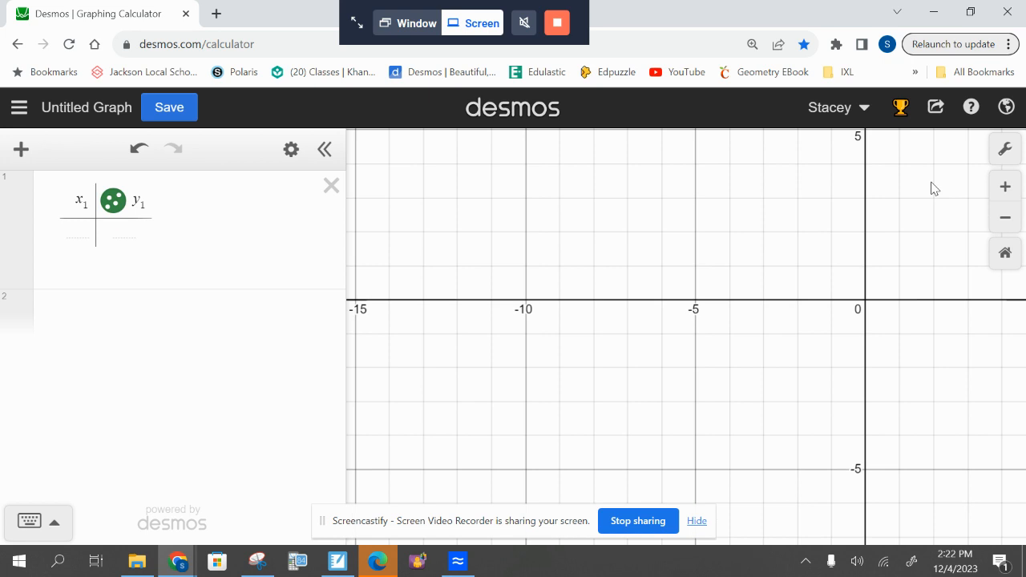
left_click(1001, 264)
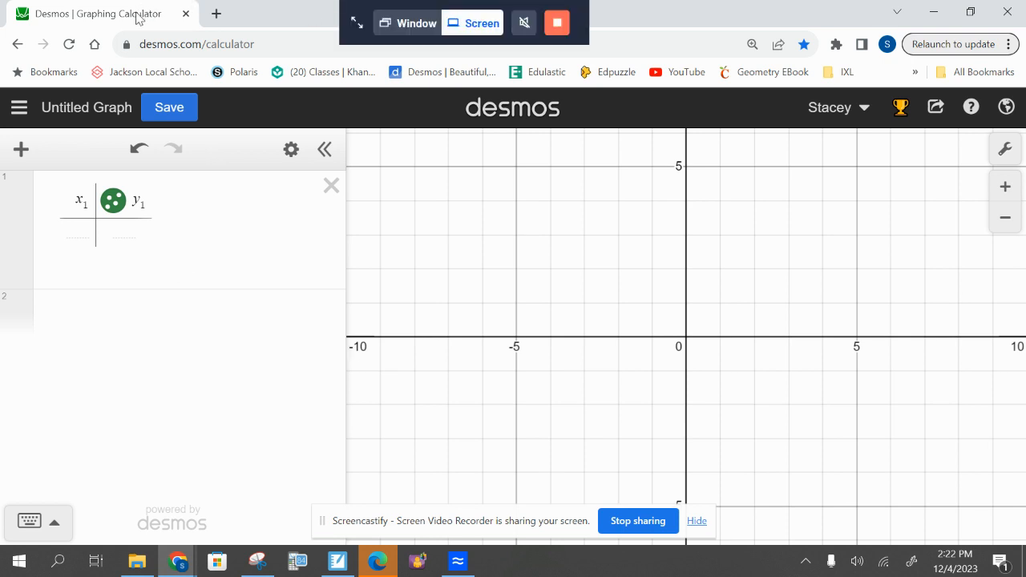
Place the calculator window beside the other browser window and bring up the fish data table in the 4.6 Scatter Plots document
left_click_drag(136, 16, 1024, 153)
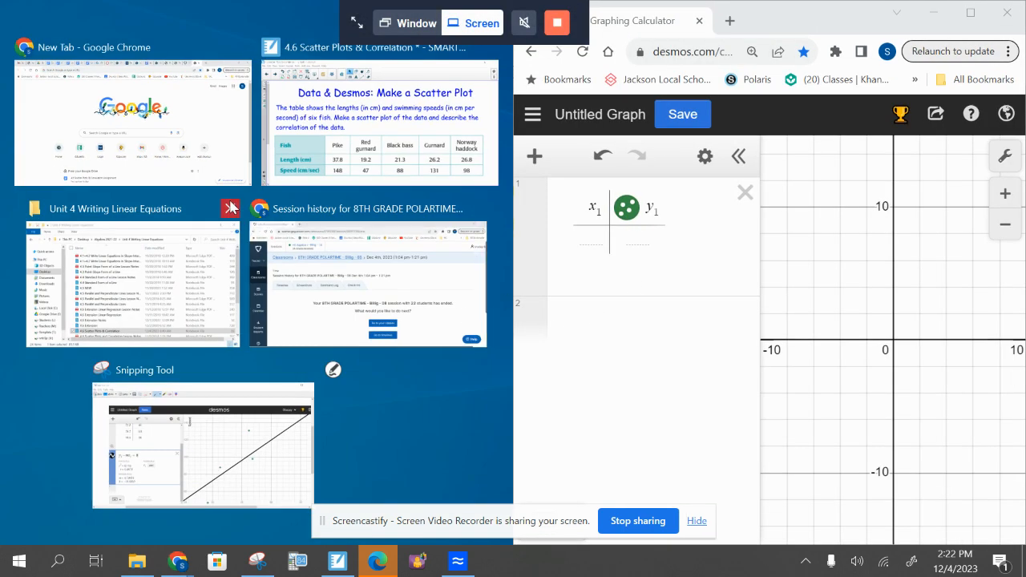
left_click(171, 145)
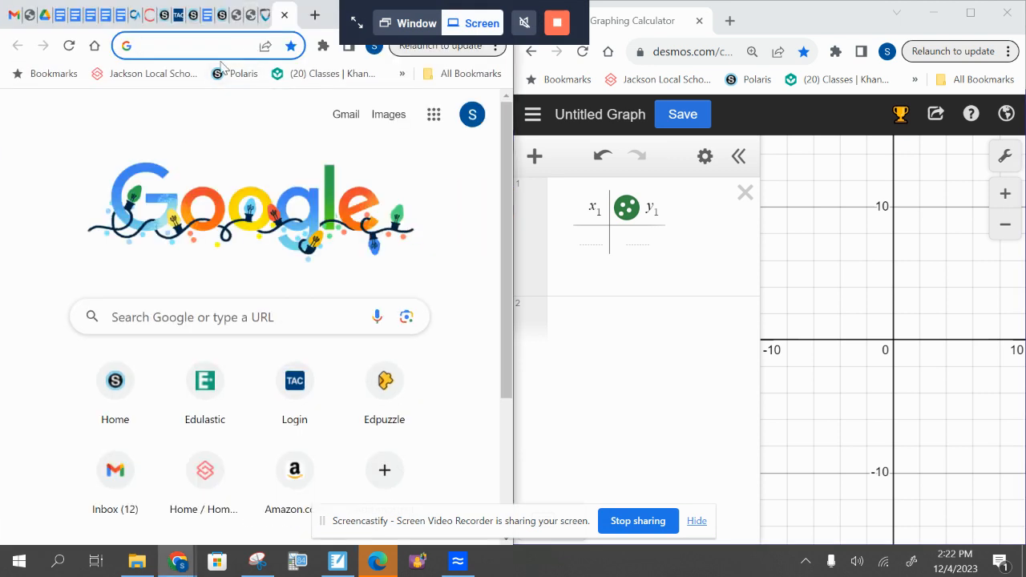
left_click(207, 16)
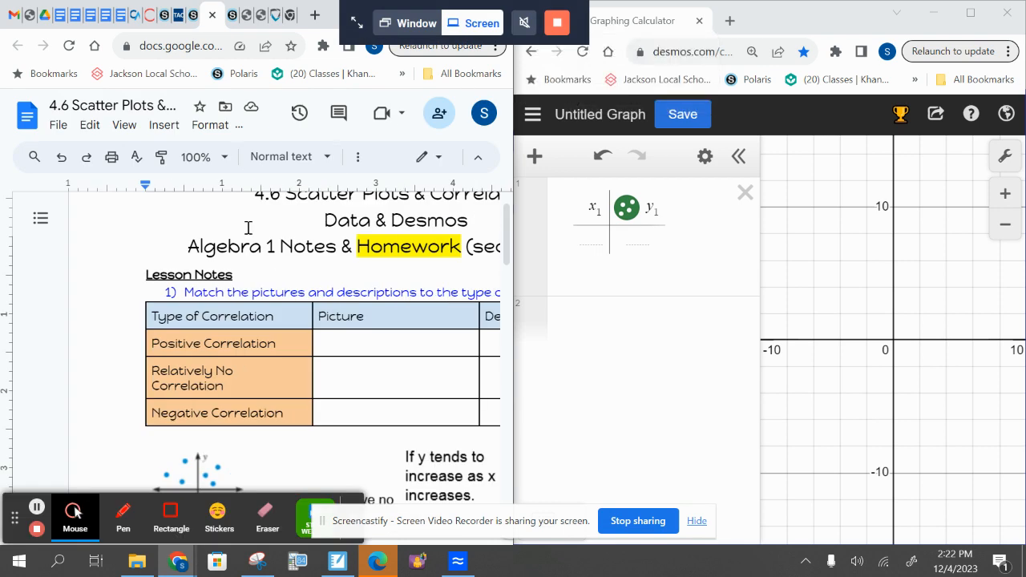
scroll(287, 283, "down", 10)
scroll(286, 279, "up", 1)
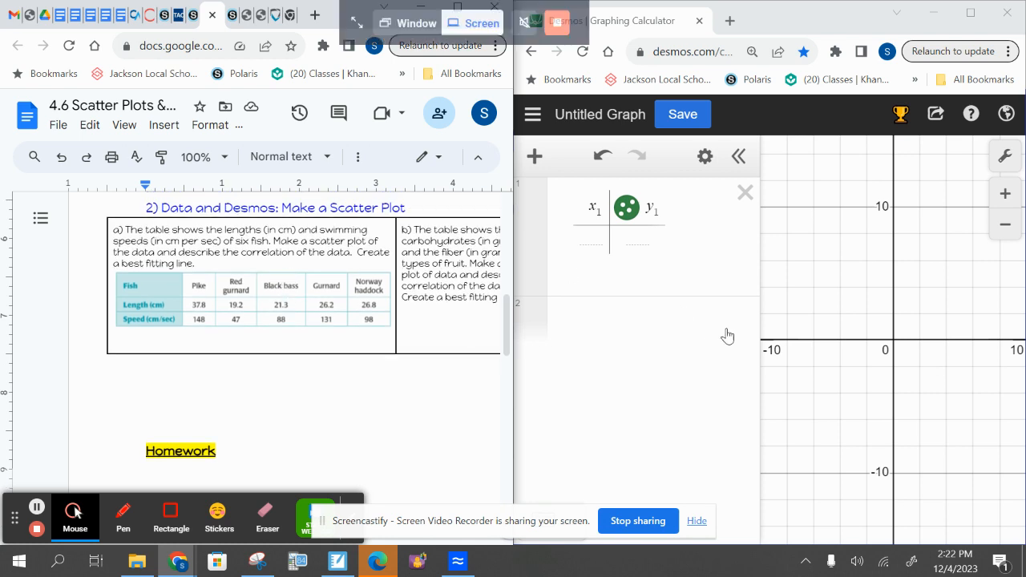
Fill the table's x₁ column with the fish lengths 37.8, 19.2, 21.3, 26.2 and 26.8
left_click(596, 238)
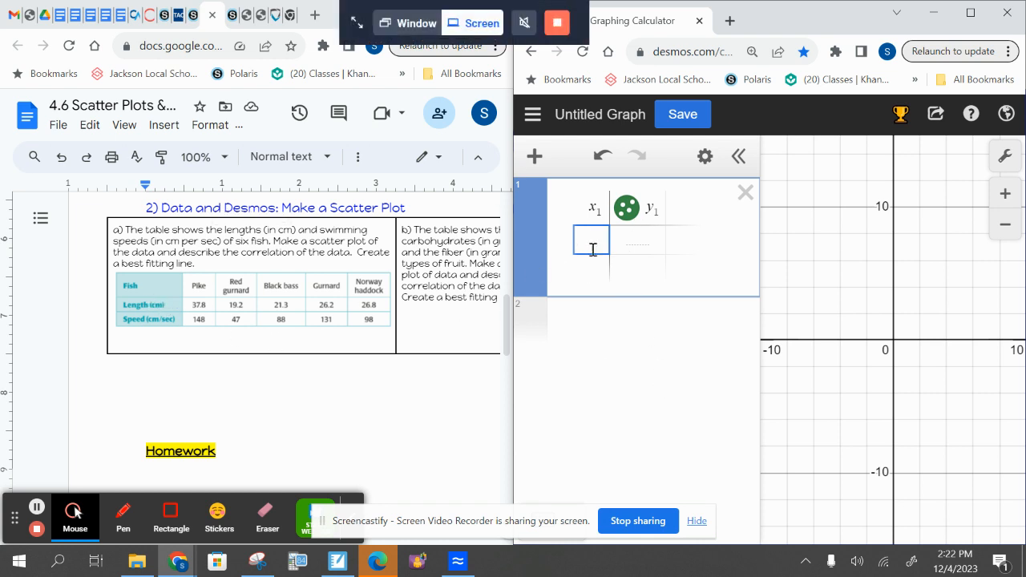
type("37.8")
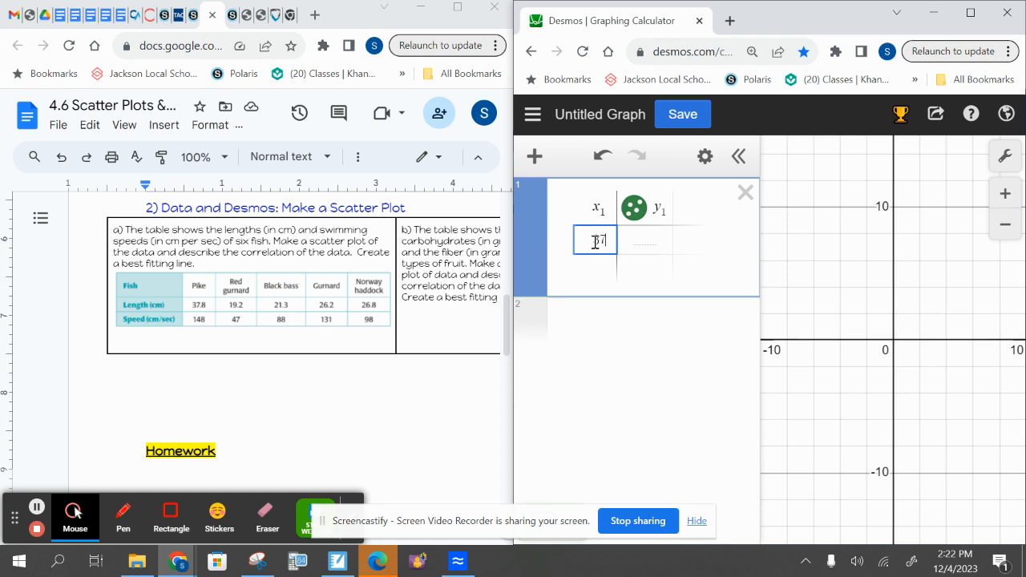
key("Return")
type("19.2")
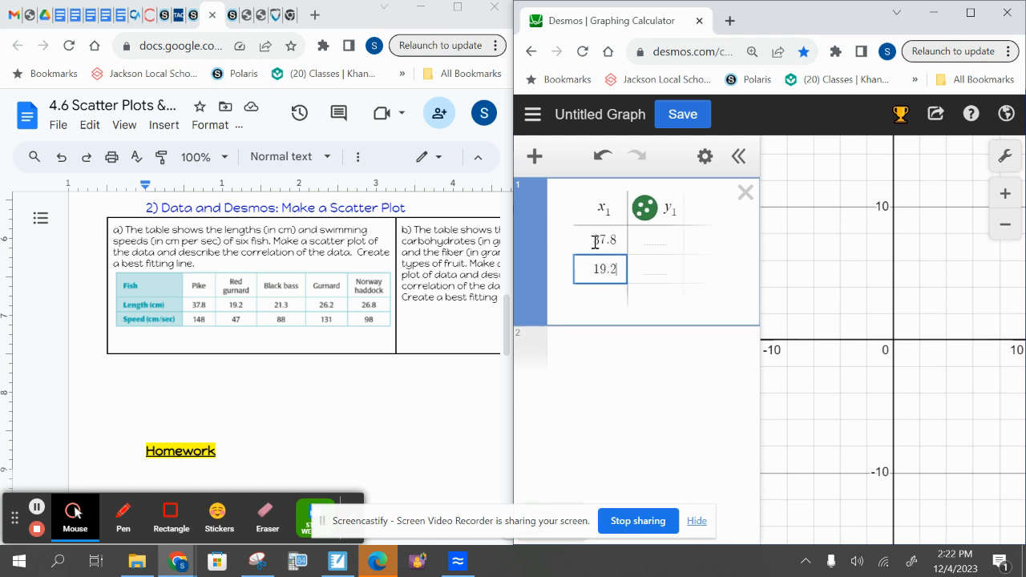
key("Return")
type("21.3")
key("Return")
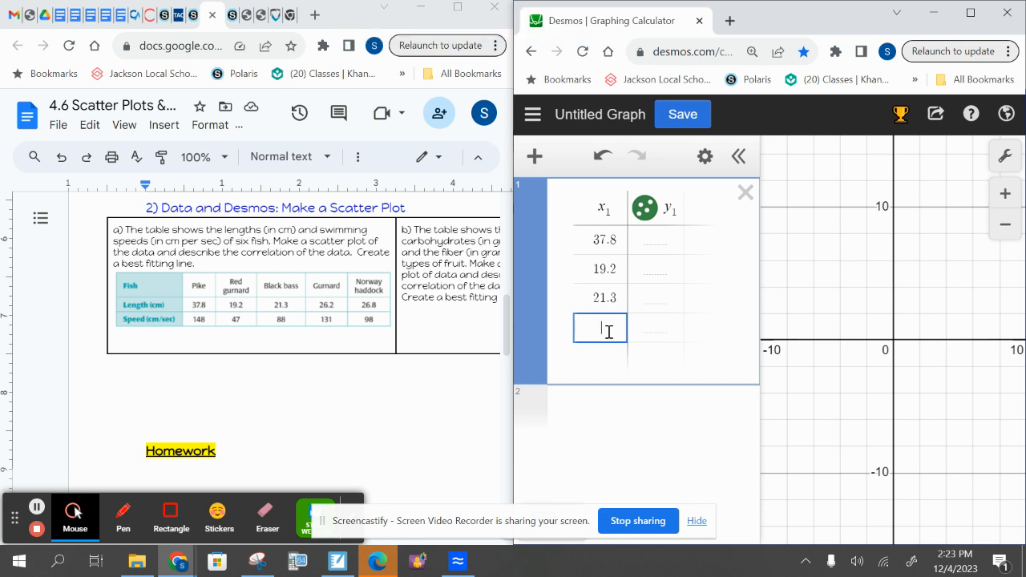
type("26.2")
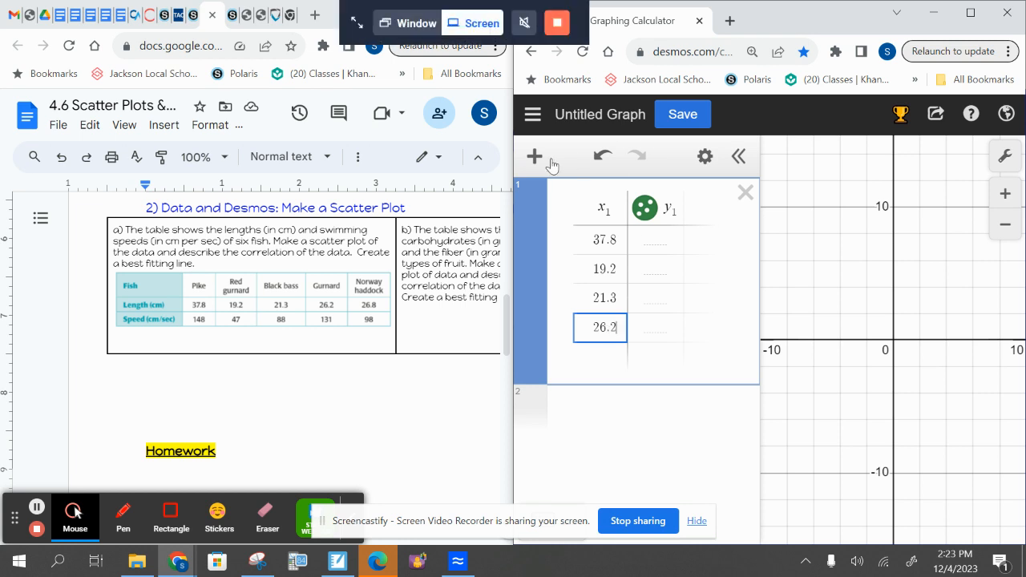
left_click(536, 156)
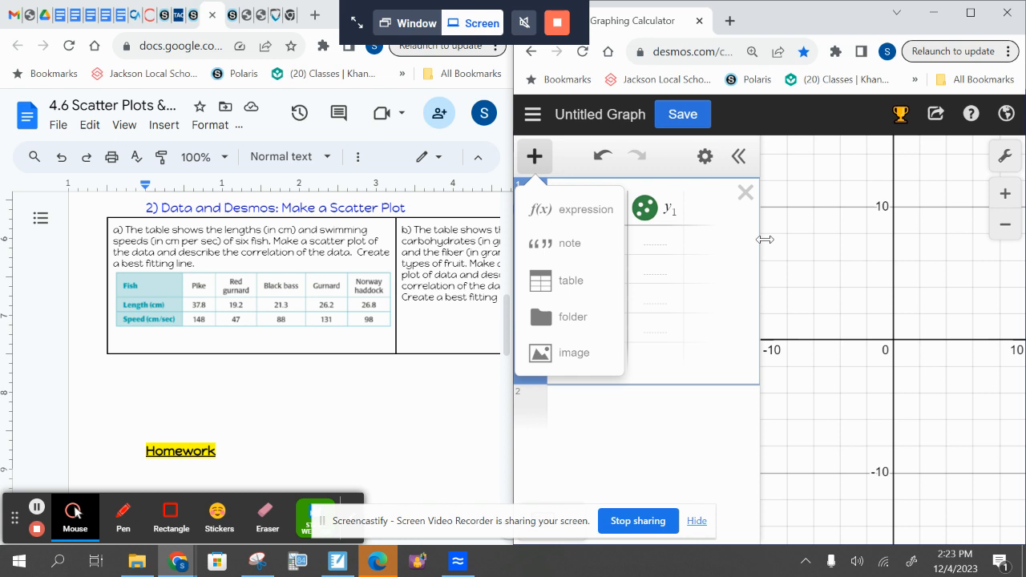
left_click(662, 328)
left_click(606, 361)
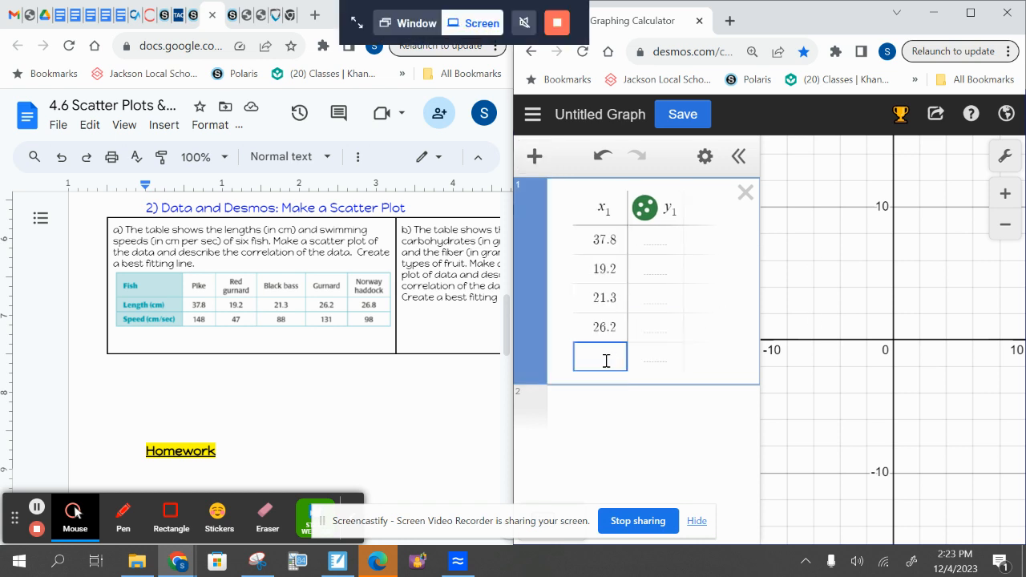
type("26.8")
Fill the table's y₁ column with the fish speeds 148, 47, 88, 131 and 98
left_click(658, 236)
type("148")
key("Return")
type("47")
key("Return")
type("88")
key("Return")
type("131")
key("Return")
type("98")
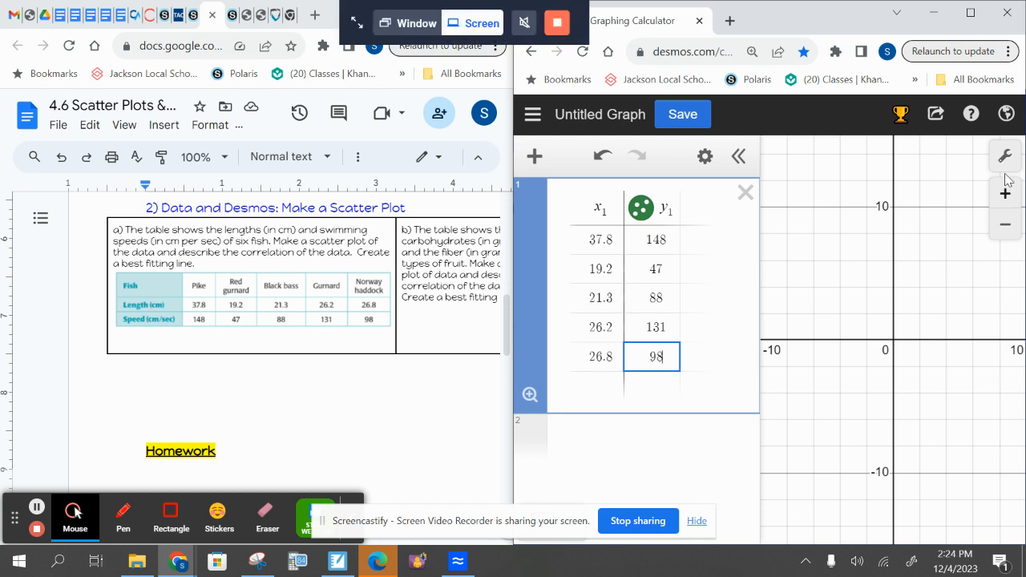
Maximize the calculator window and set the graph's x-axis range from 15 to 40
left_click(971, 17)
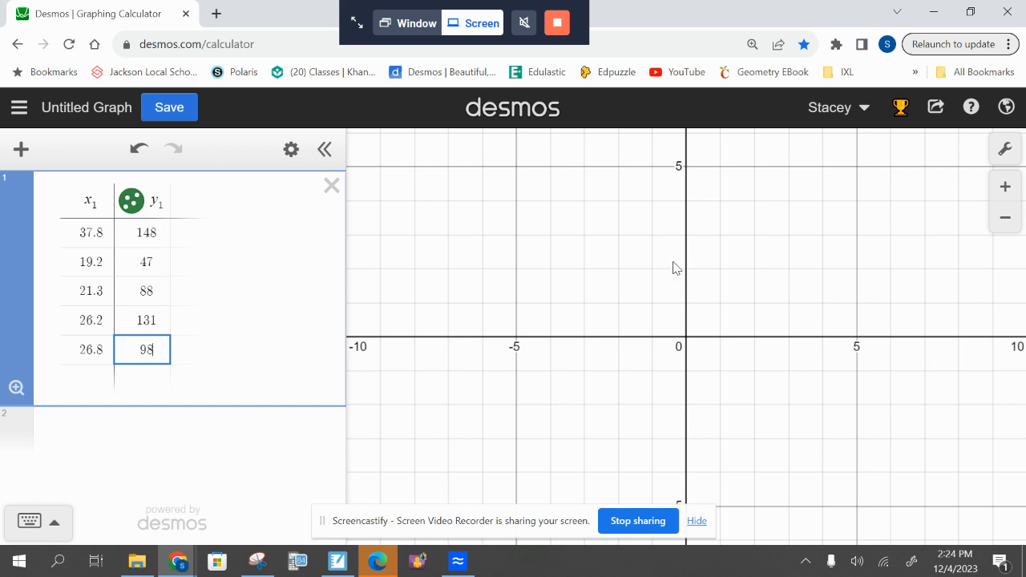
left_click(1004, 152)
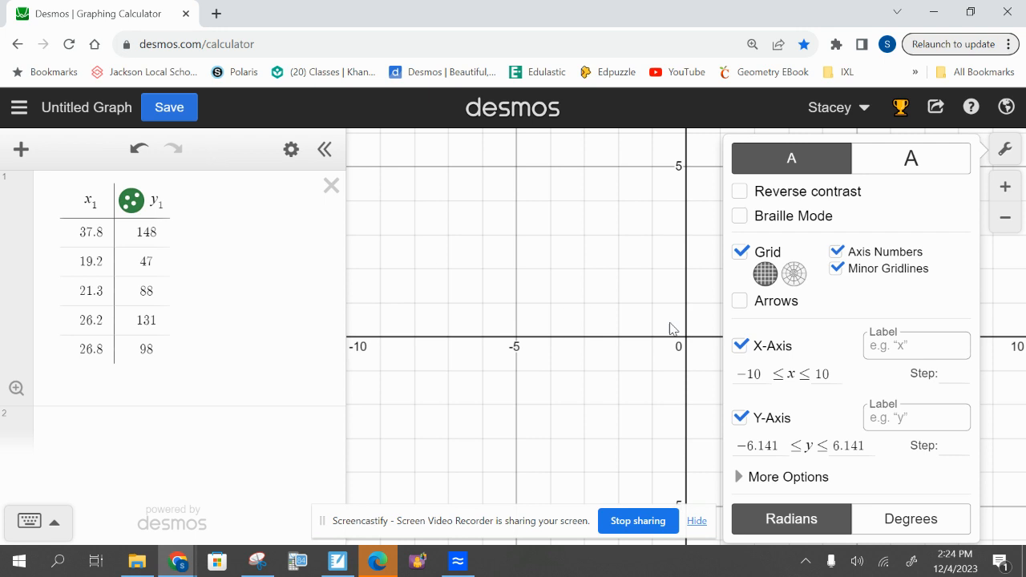
left_click(764, 375)
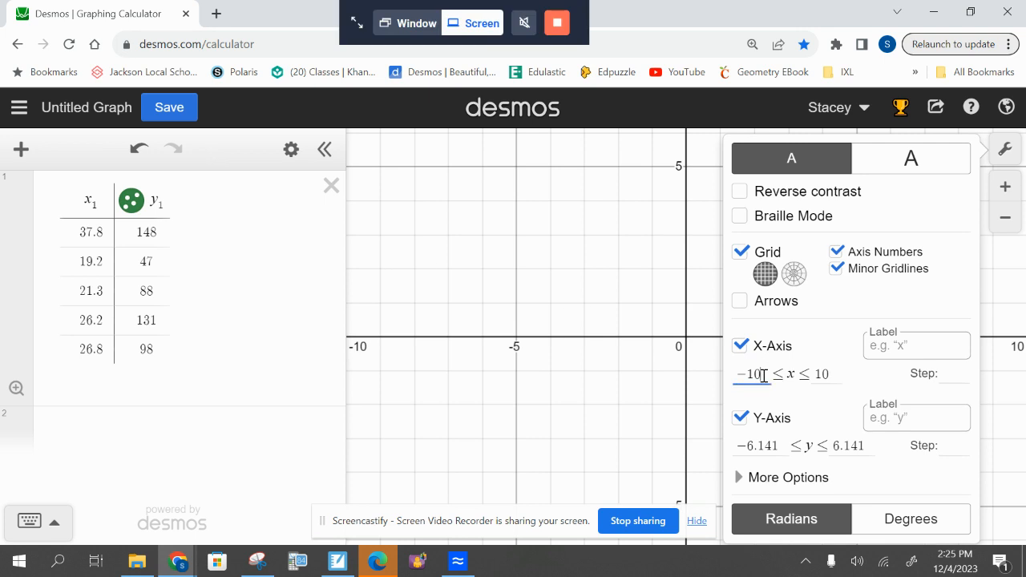
key("BackSpace")
key("BackSpace")
key("BackSpace")
type("15")
key("Tab")
type("40")
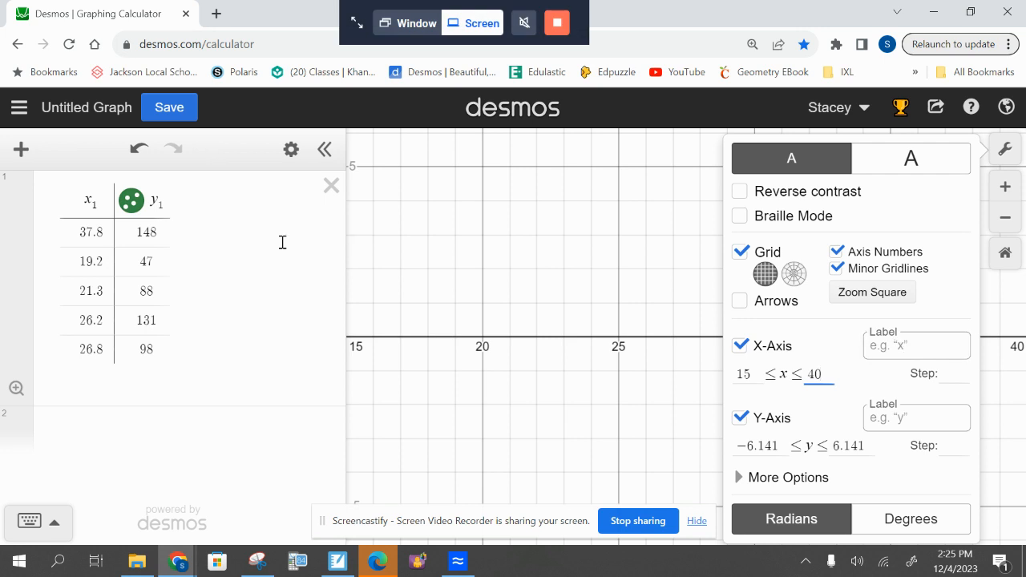
Label the x-axis "Length" and the y-axis "Speed" in the graph settings
left_click(939, 353)
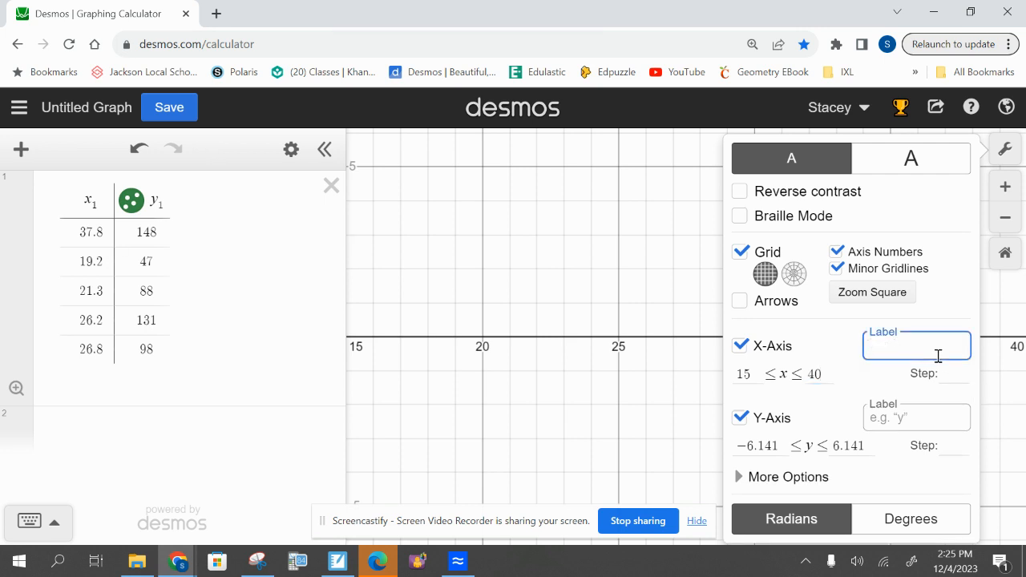
type("Length")
key("Tab")
key("Tab")
key("Tab")
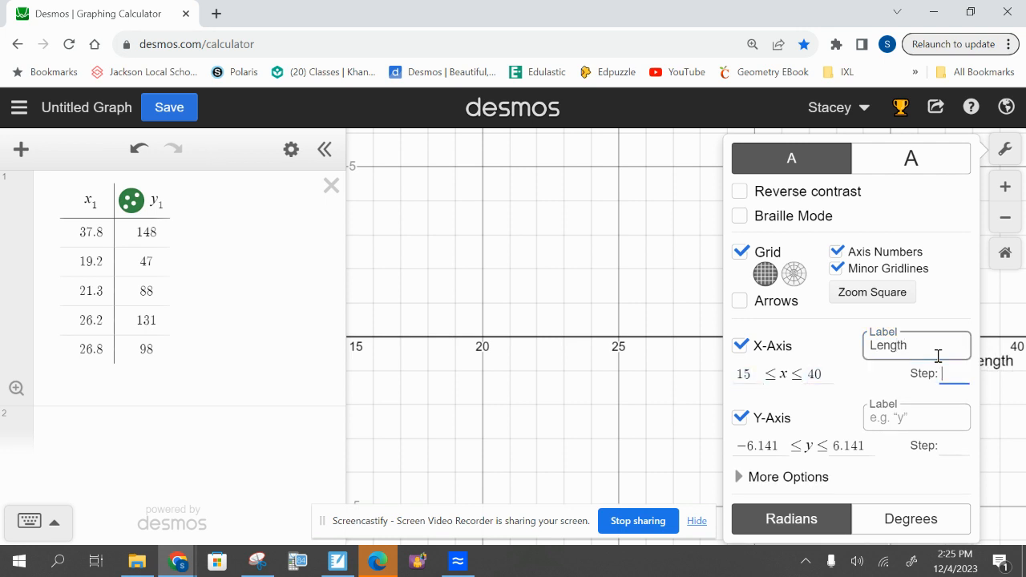
key("Tab")
key("Tab")
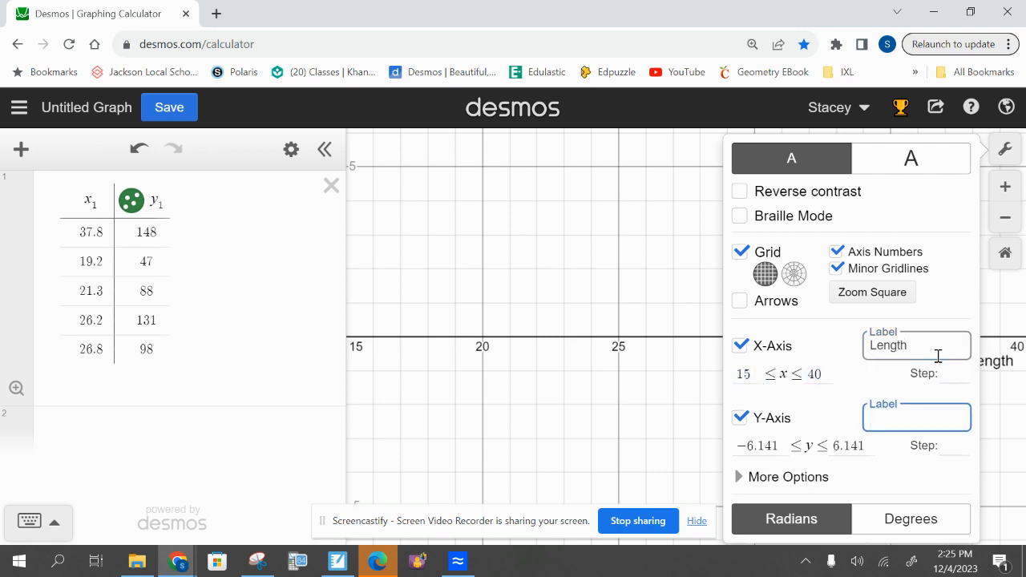
type("Speed")
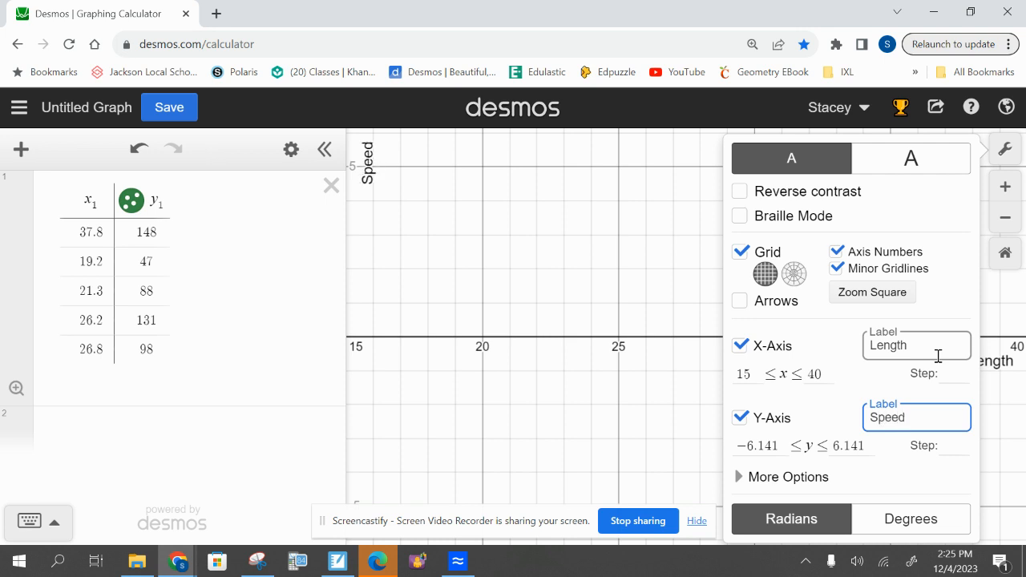
Set the y-axis range from 40 to 155 and close the graph settings
left_click(779, 446)
left_click_drag(779, 447, 725, 447)
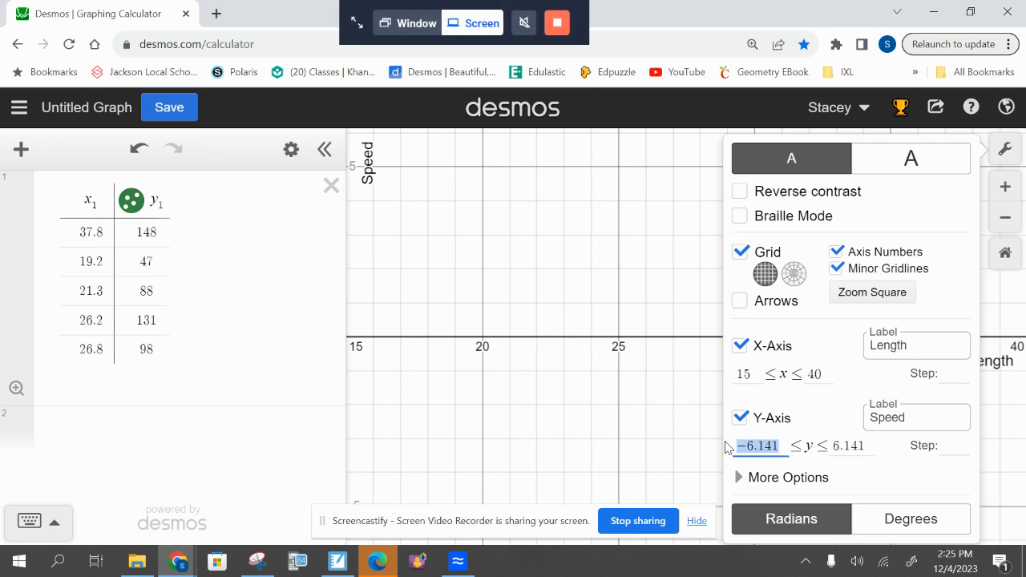
type("40")
key("Tab")
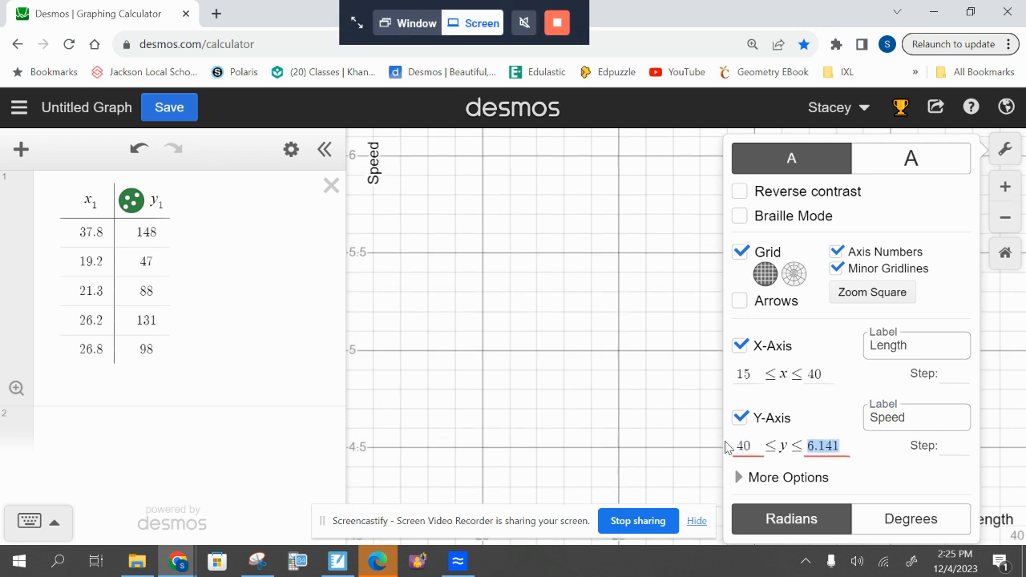
type("155")
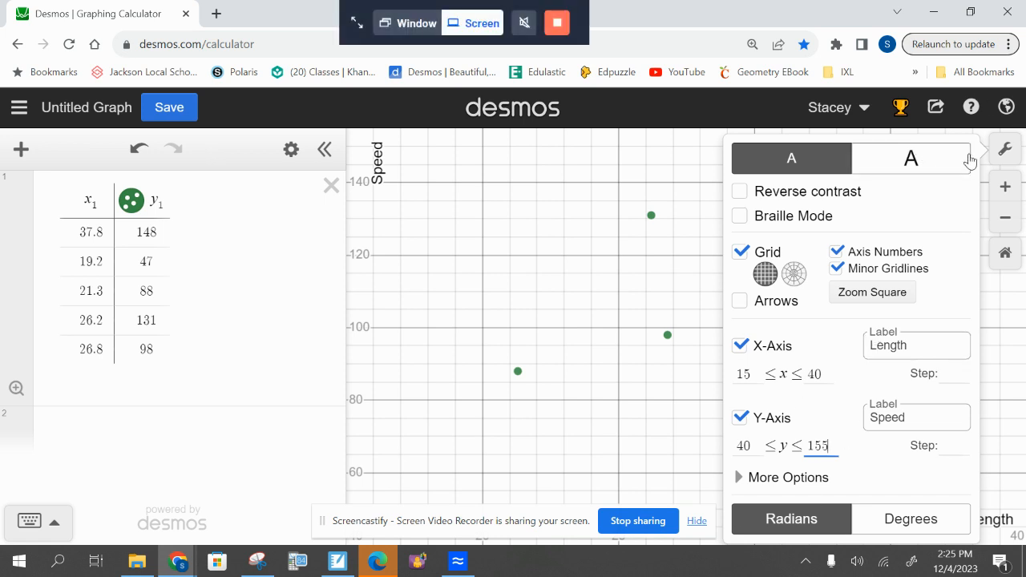
left_click(1002, 154)
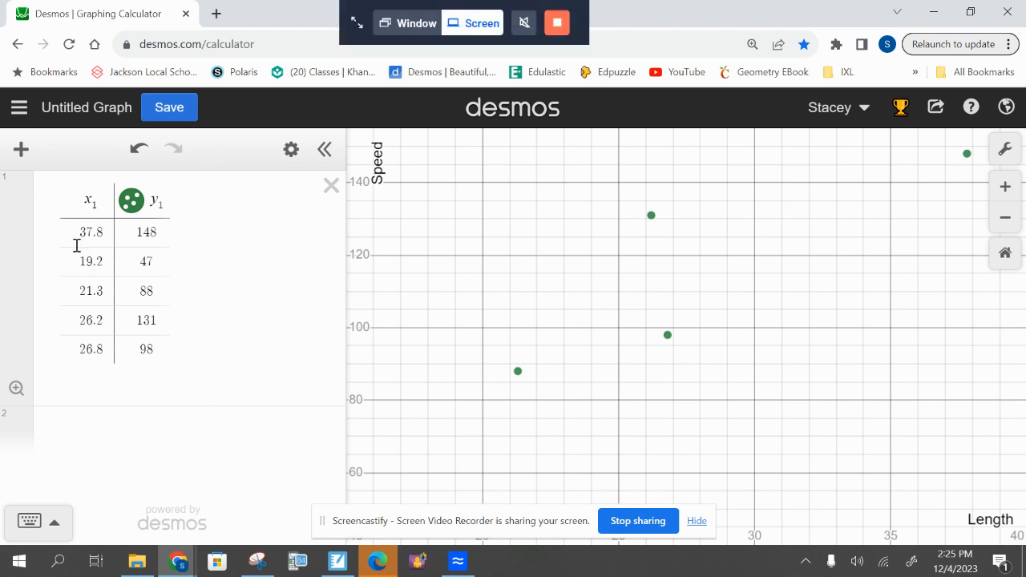
Add the linear regression y₁ ~ mx₁ + b in a new expression below the table to fit a line to the data
left_click(157, 433)
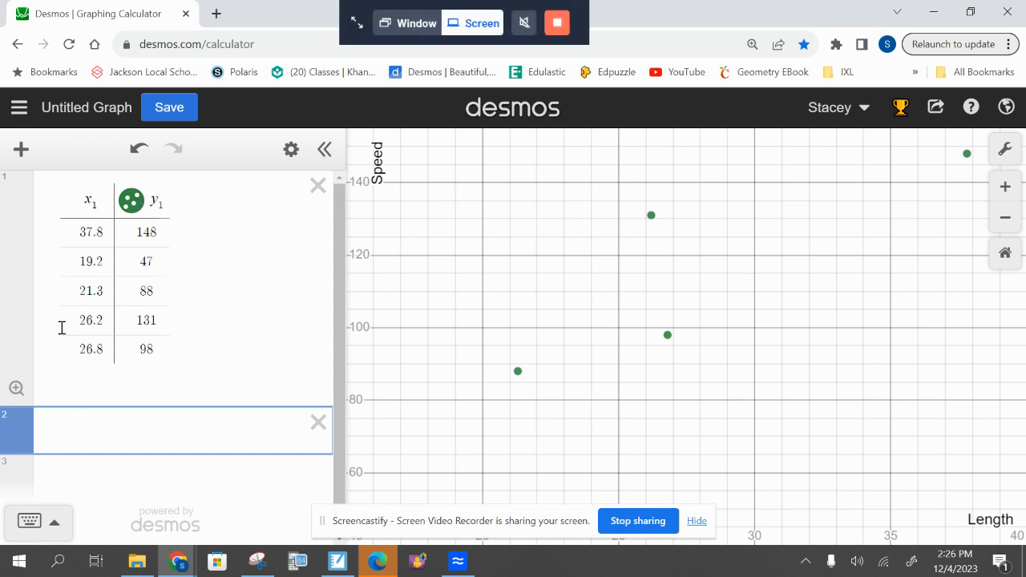
type("y_1")
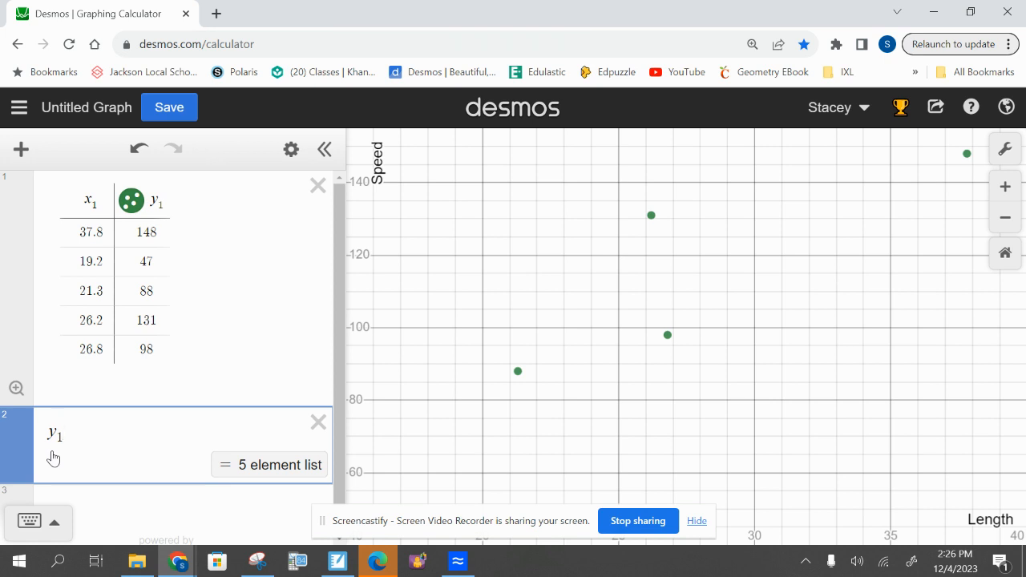
type("~")
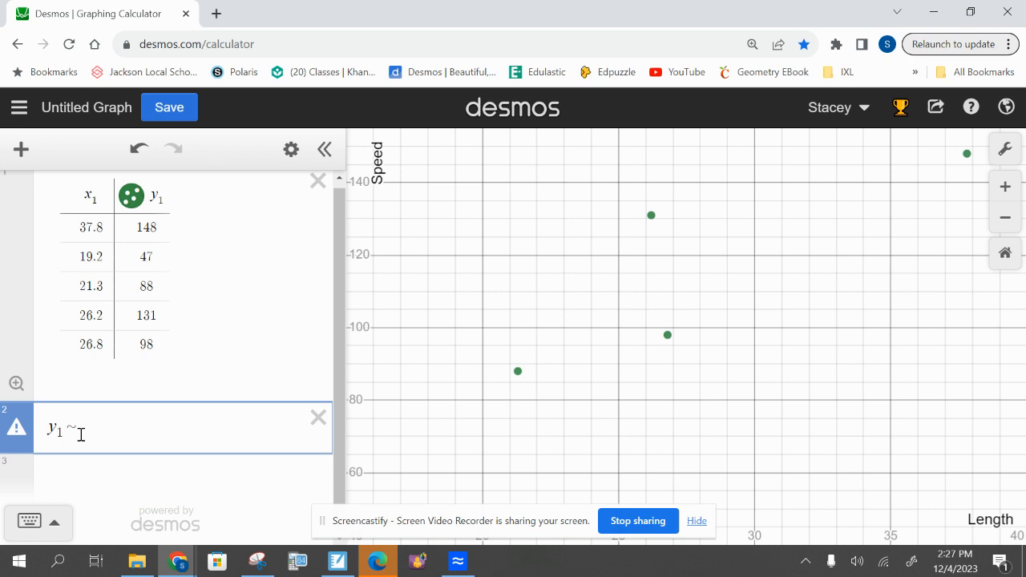
type("mx1")
type("b")
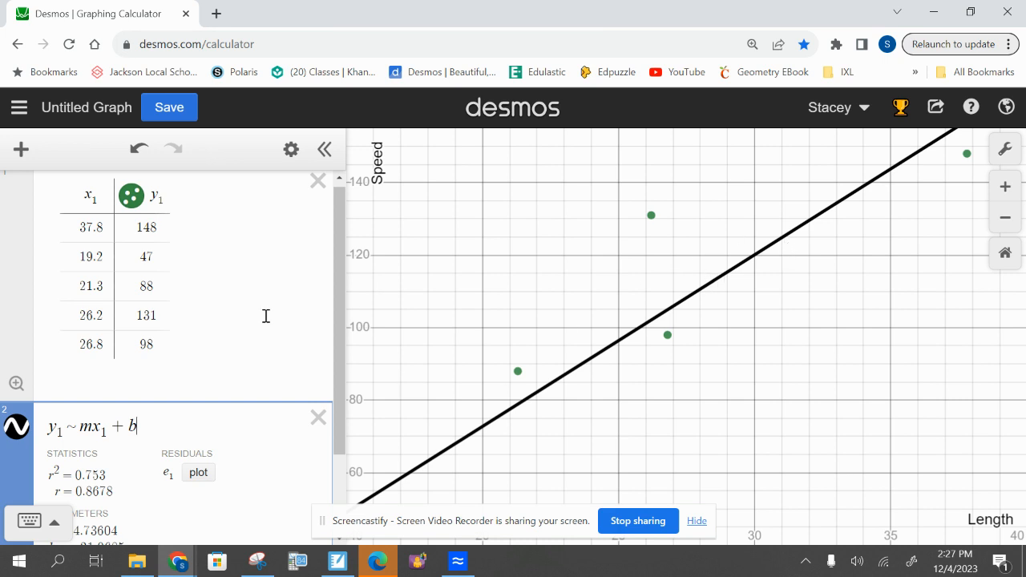
scroll(244, 341, "down", 3)
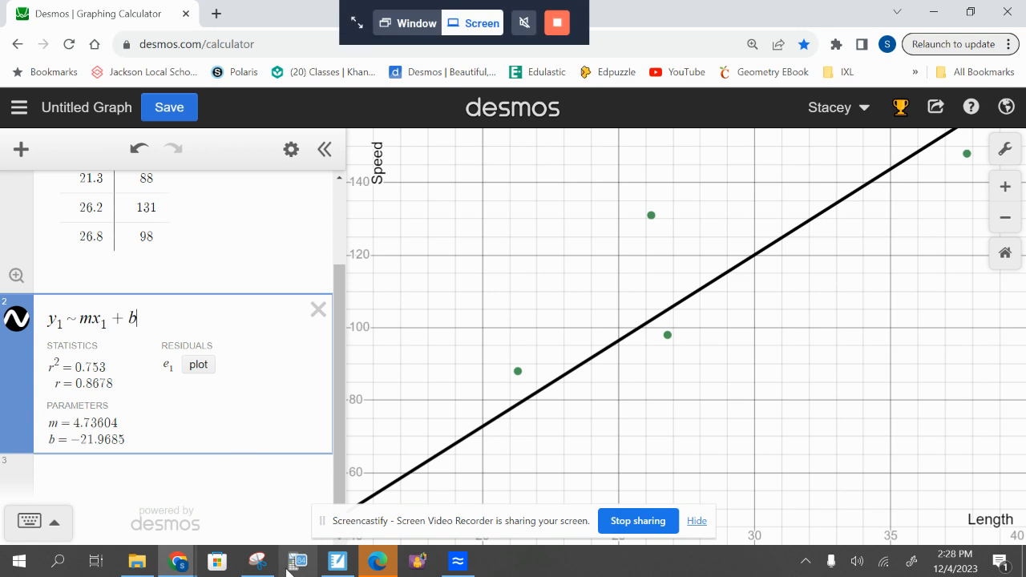
Switch to Snipping Tool, capture a new snip of the Desmos expressions and graph, and copy it
mouse_move(256, 567)
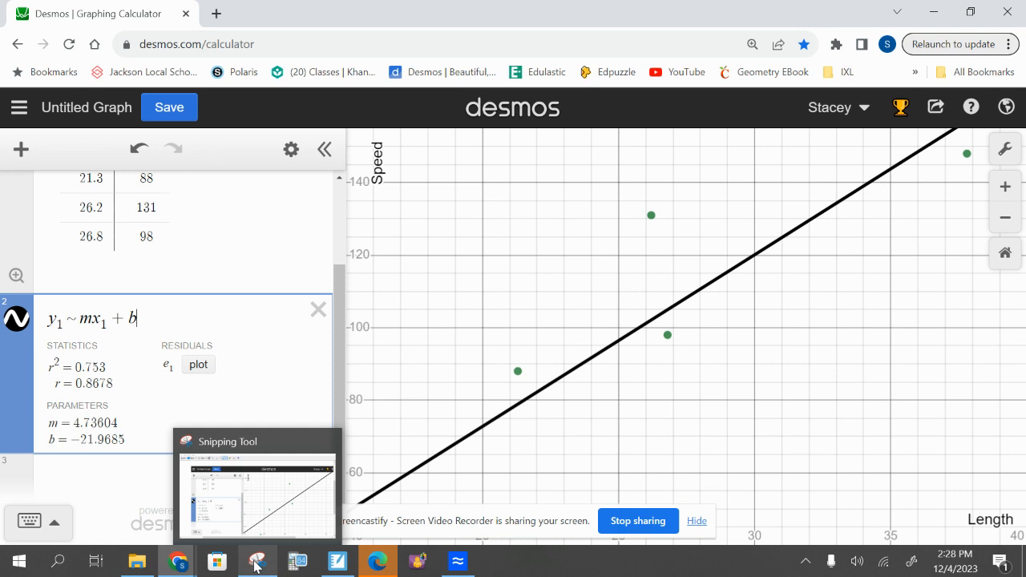
left_click(255, 565)
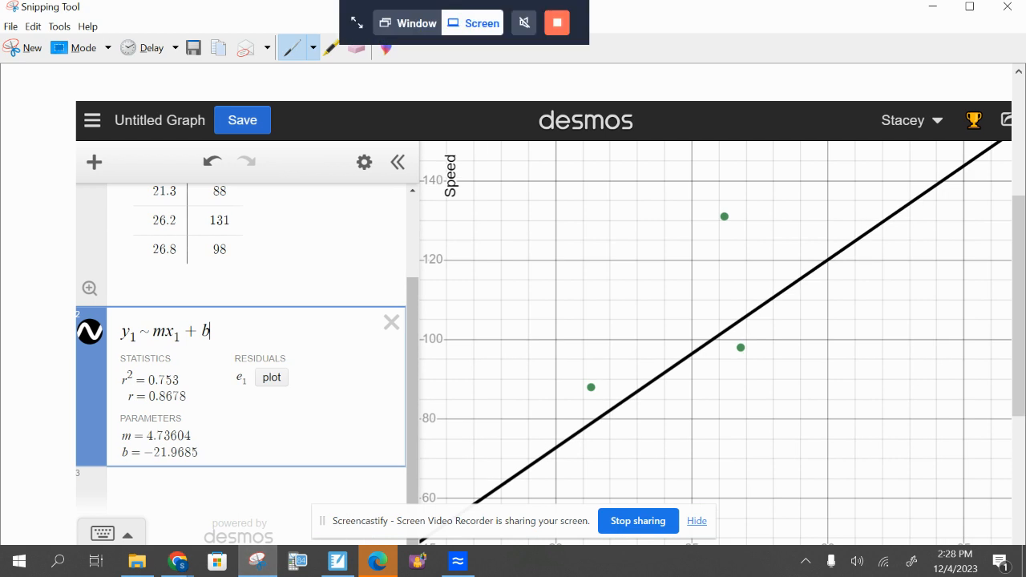
left_click(24, 48)
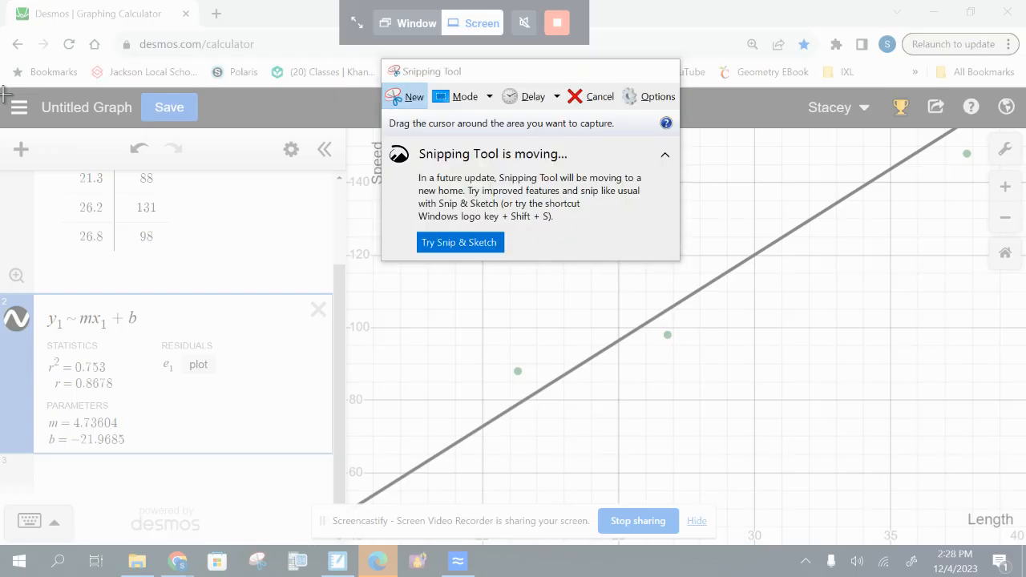
left_click_drag(2, 94, 1012, 537)
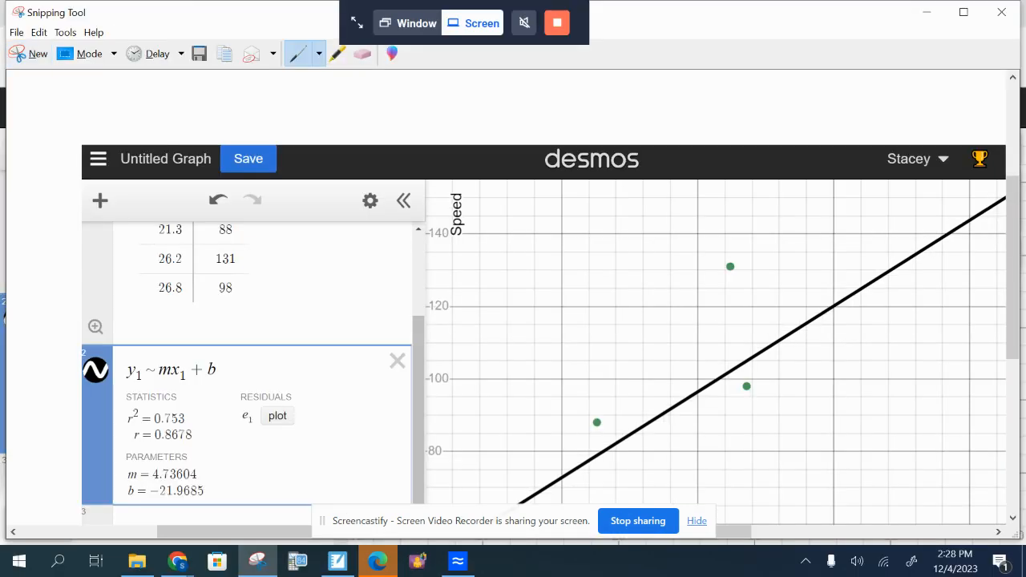
right_click(379, 345)
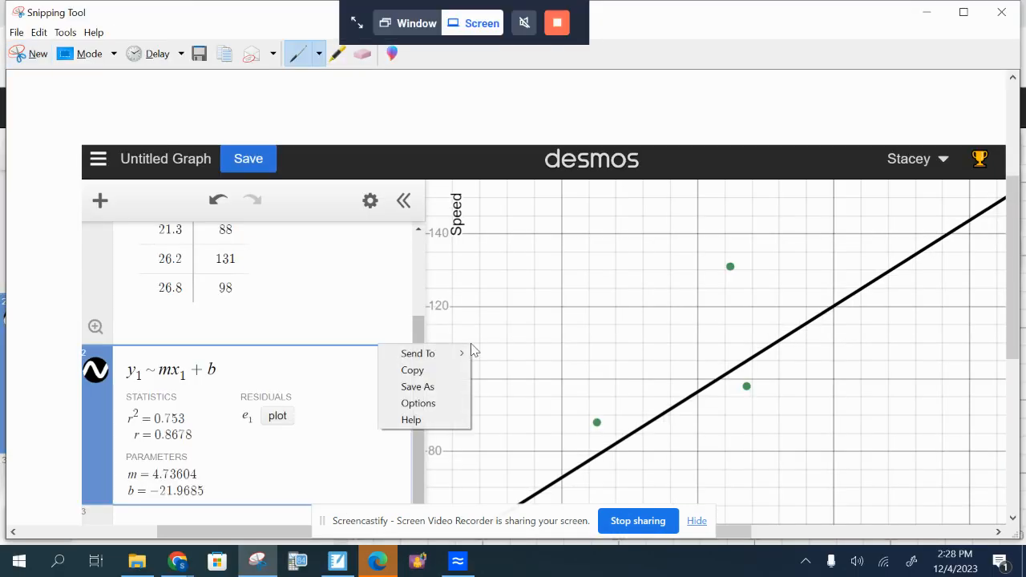
left_click(439, 368)
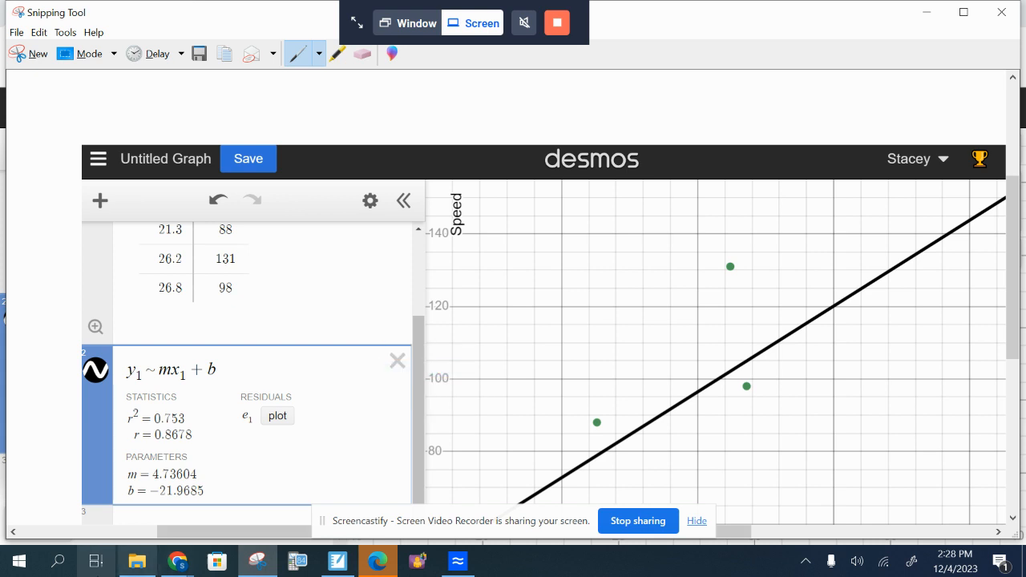
Switch to SMART Notebook and paste the graph snip into the empty area below the fish table
left_click(338, 561)
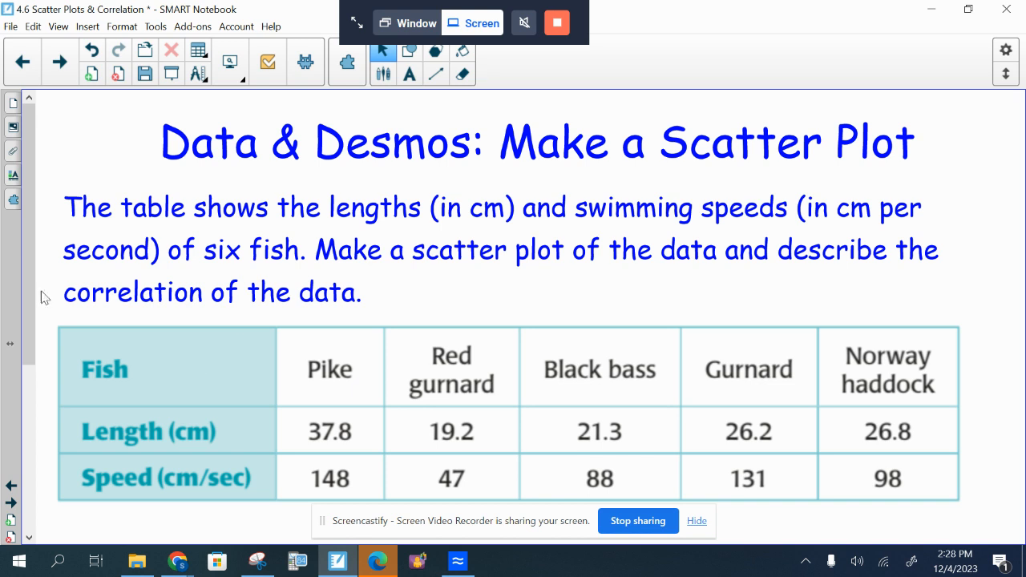
scroll(27, 409, "down", 1)
scroll(26, 407, "down", 5)
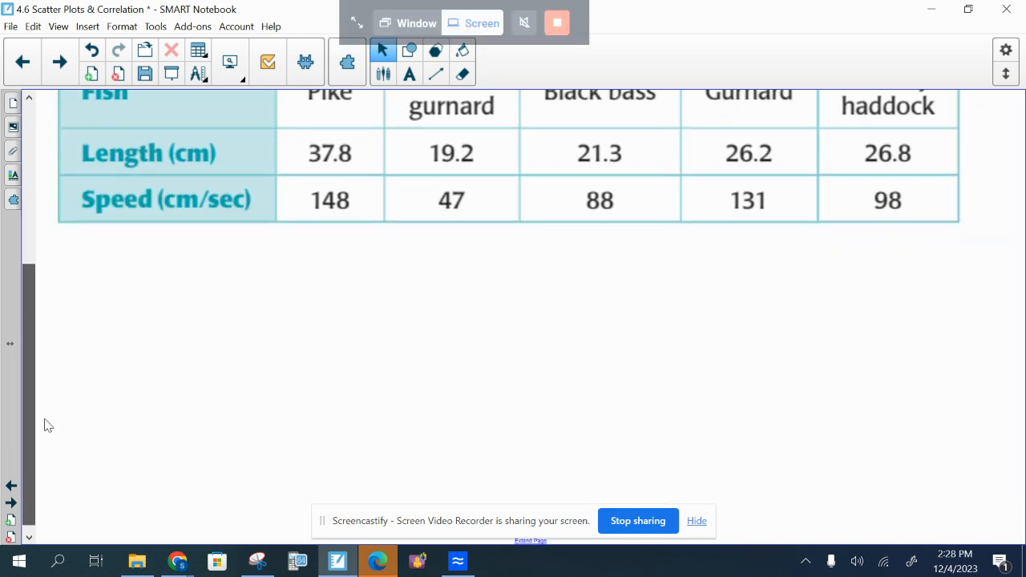
right_click(95, 347)
left_click(125, 353)
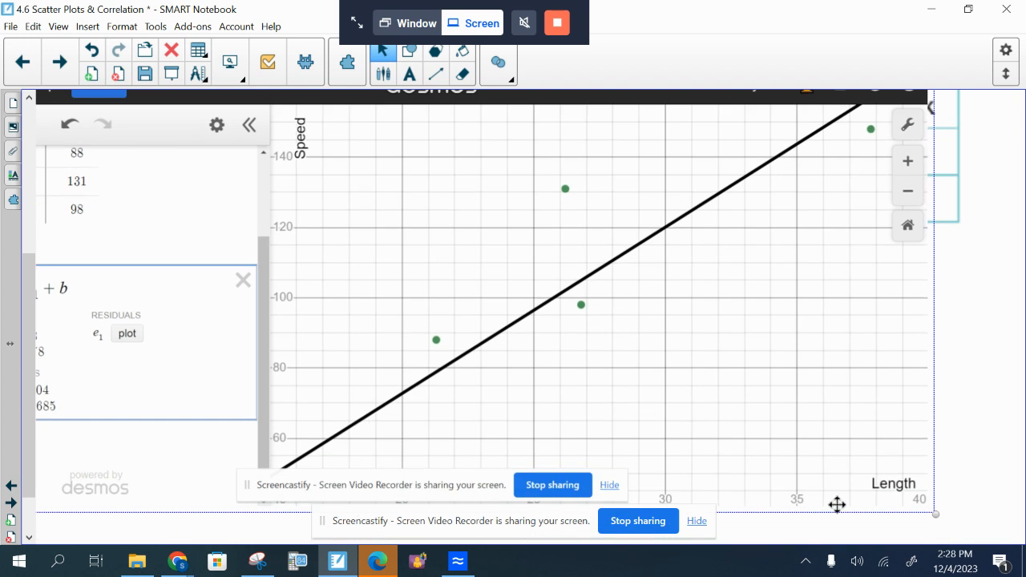
Shrink the pasted graph image, place it directly under the fish table, and deselect it
left_click_drag(935, 514, 554, 270)
left_click_drag(435, 184, 566, 351)
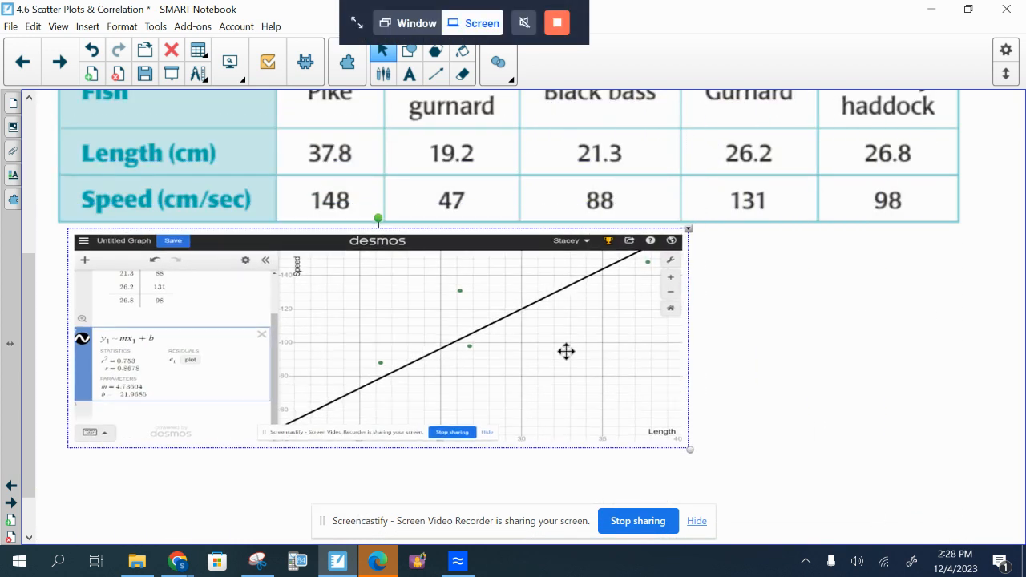
left_click(763, 332)
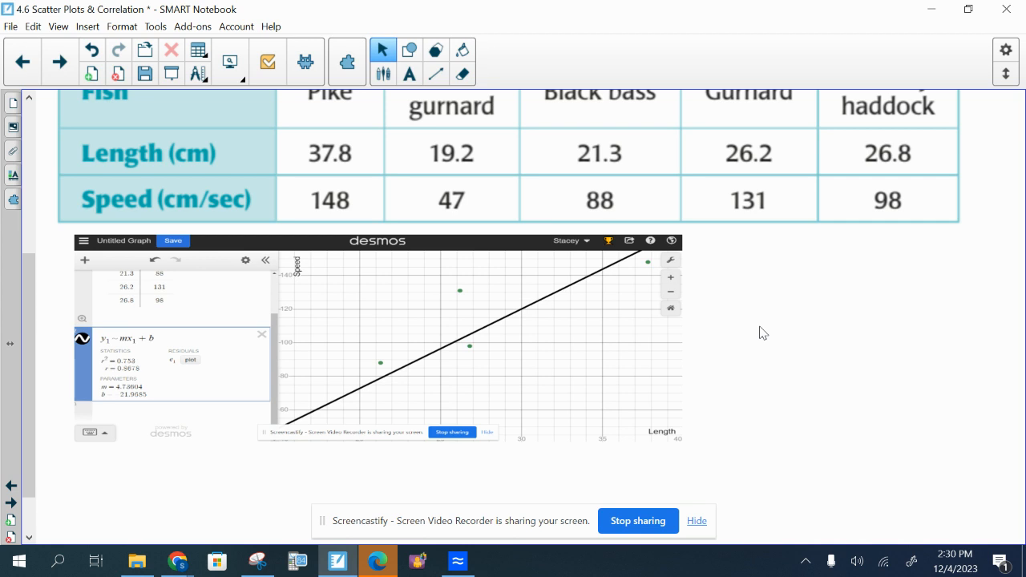
Review the regression in Desmos, then return to SMART Notebook and go back to the "Types of Correlation" page
mouse_move(178, 567)
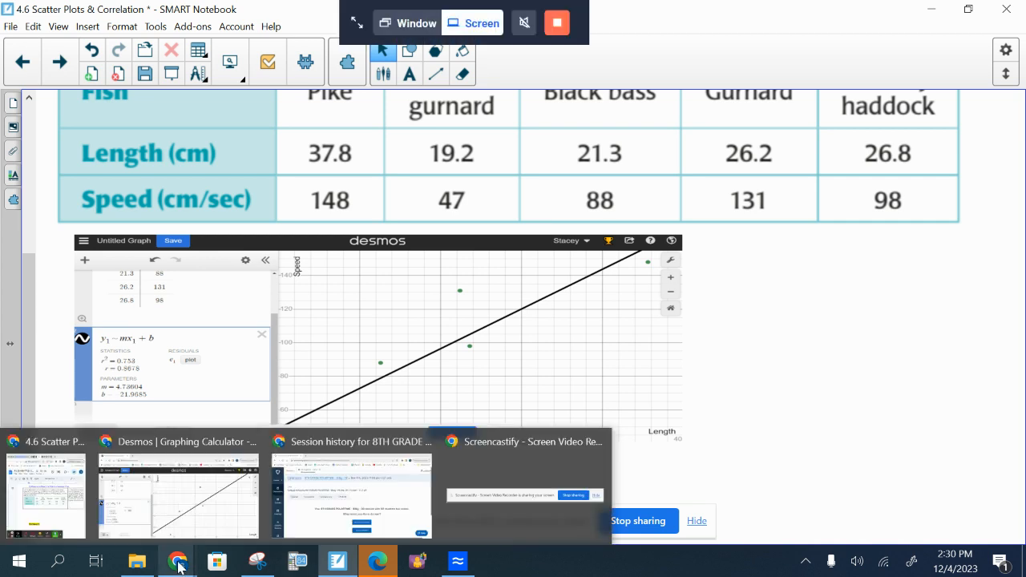
left_click(201, 500)
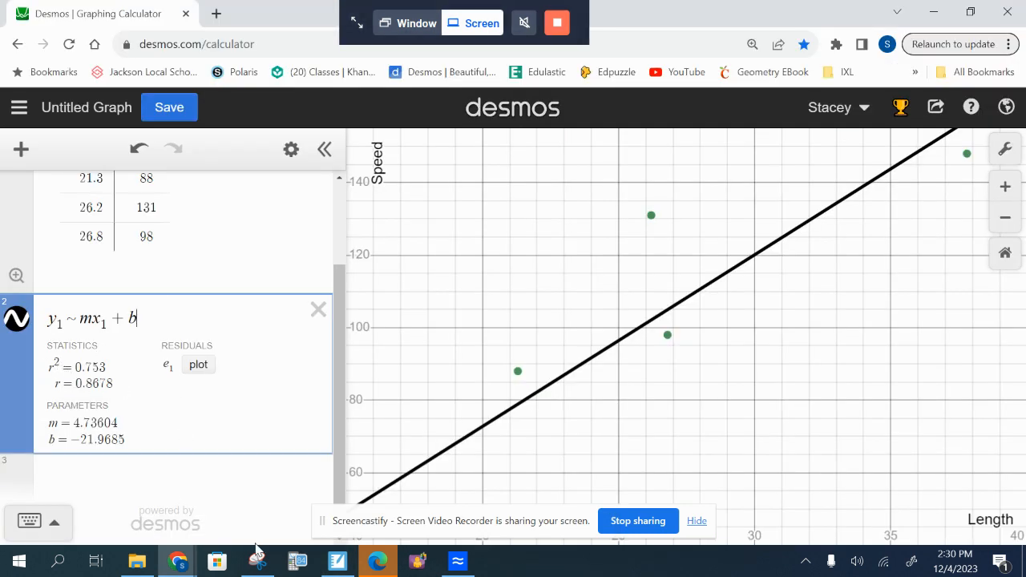
left_click(338, 562)
left_click(31, 71)
left_click(31, 71)
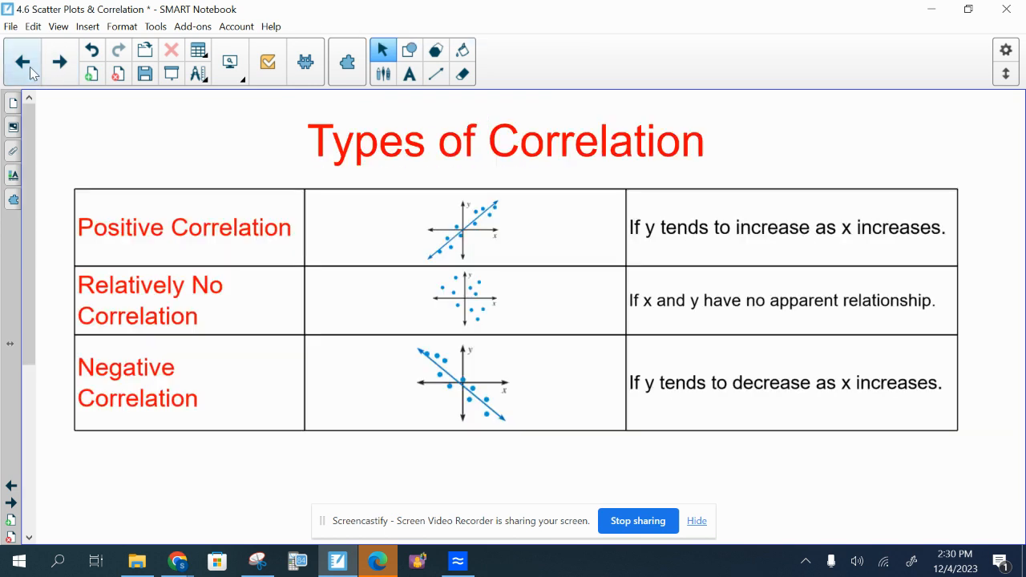
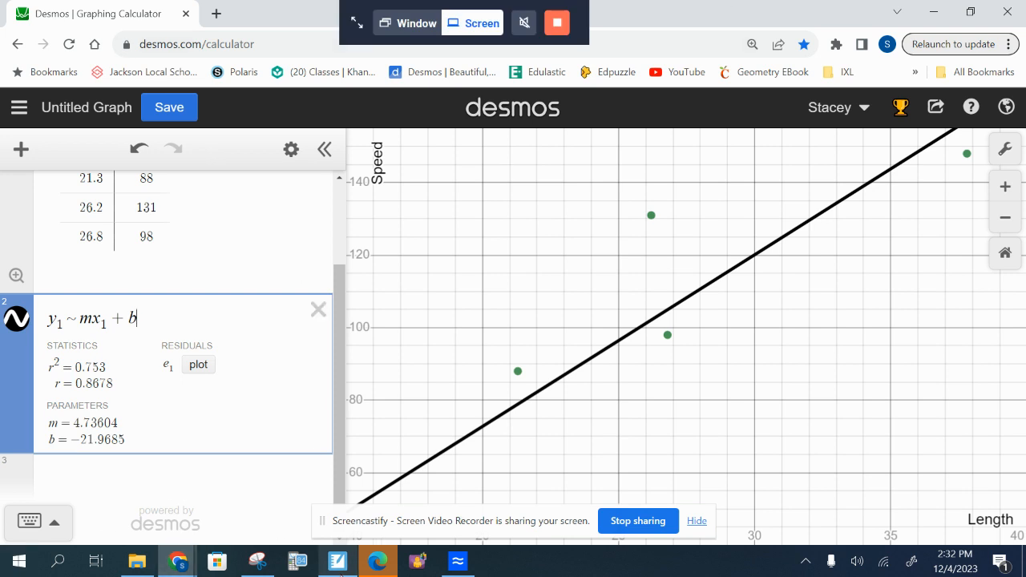
Switch to SMART Notebook and return to the fish scatter plot page, down at the pasted graph
left_click(338, 561)
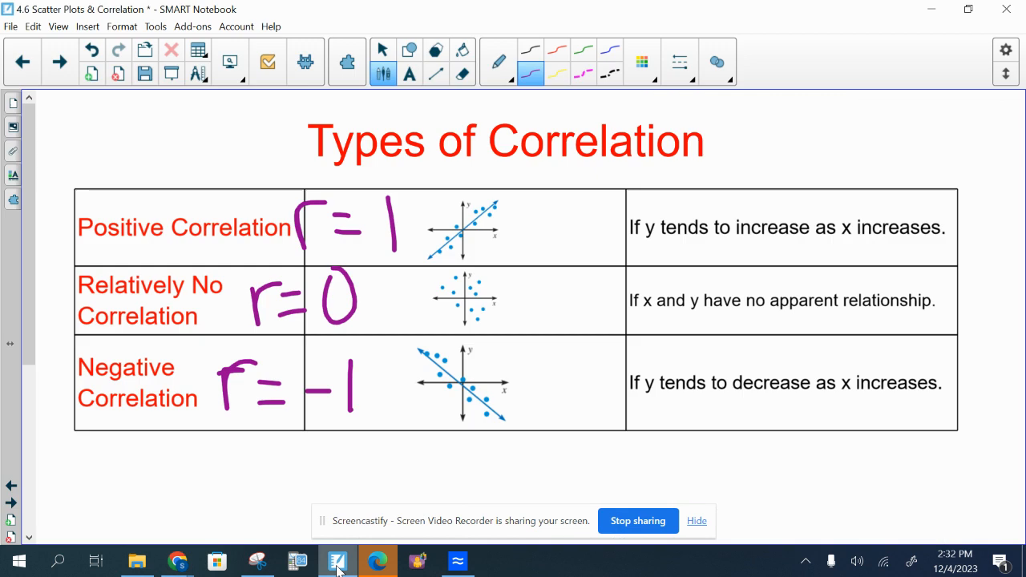
left_click(69, 59)
left_click(69, 60)
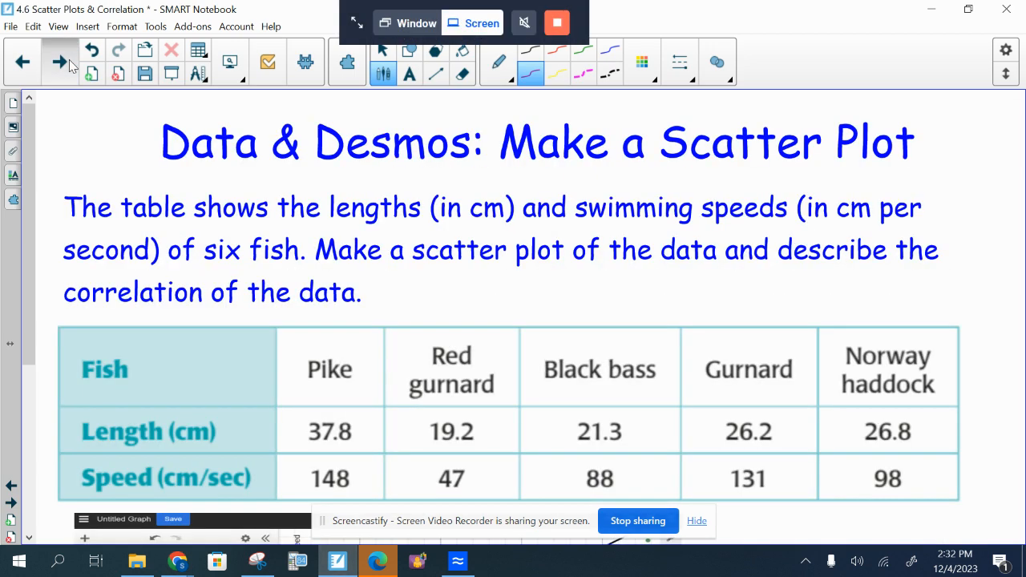
left_click(69, 60)
left_click(22, 62)
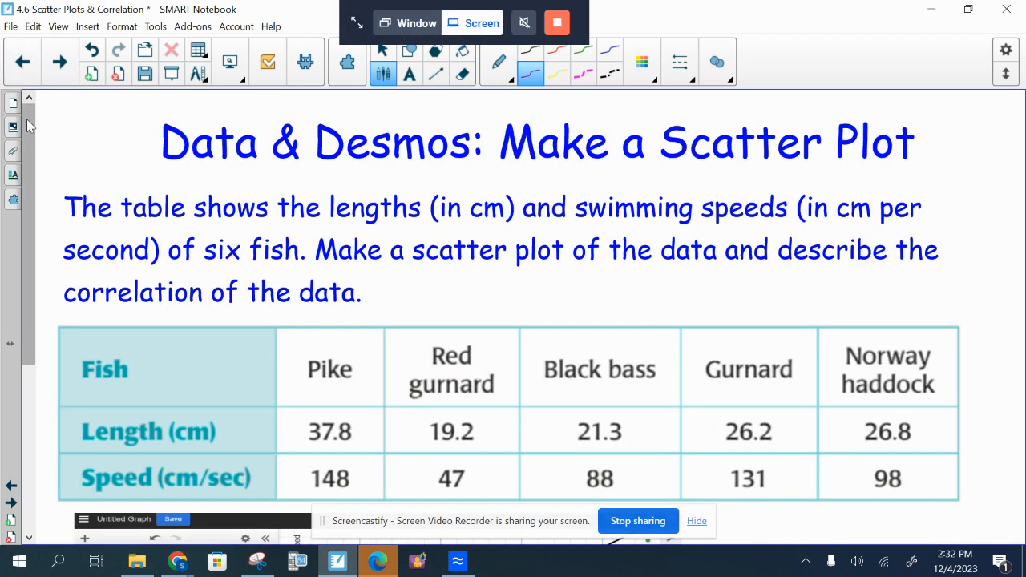
scroll(26, 113, "down", 5)
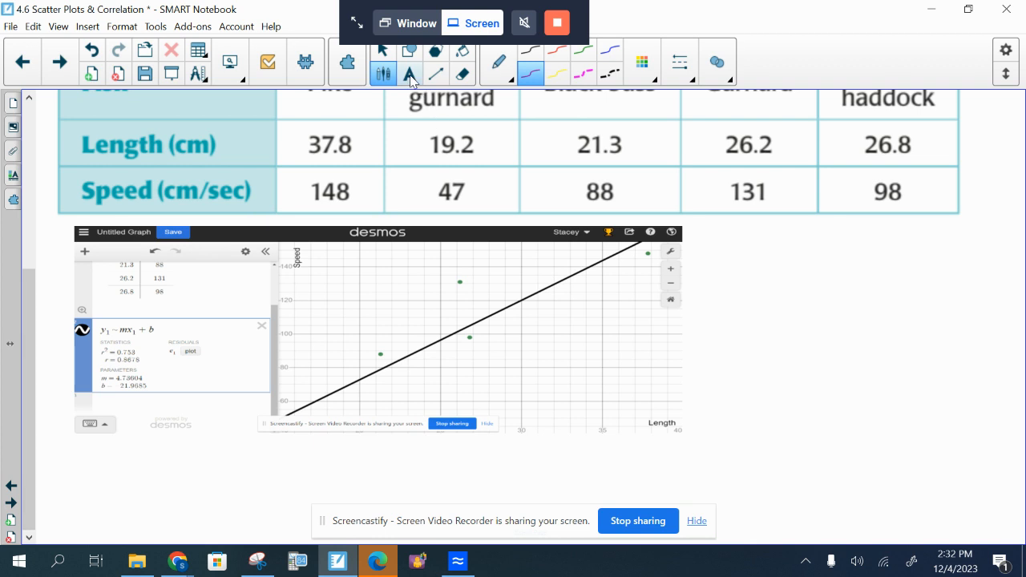
Add the best-fit equation "y=4.7360x-21.9685" as text below the pasted fish graph
left_click(410, 74)
left_click(204, 471)
type("y=")
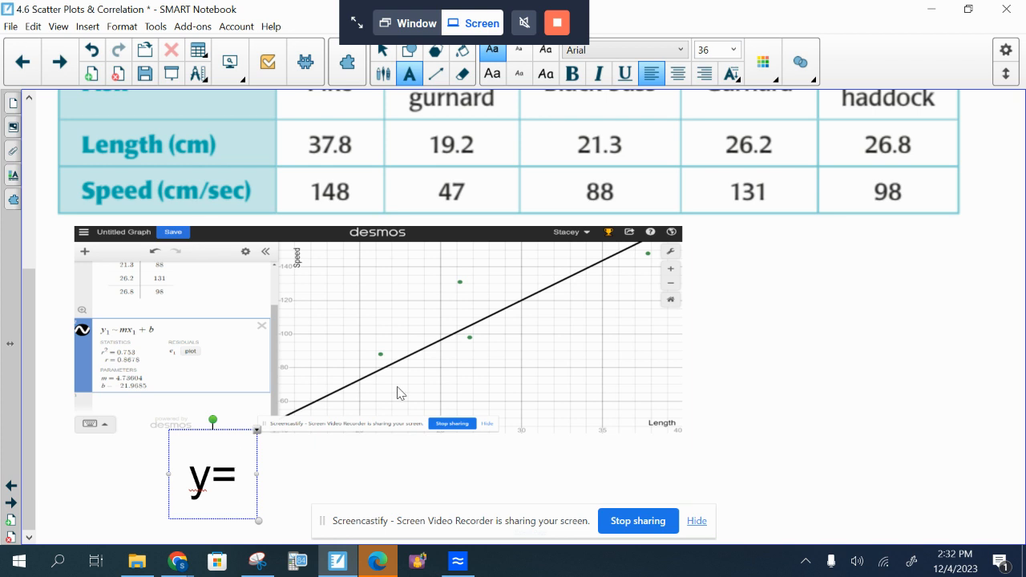
type("4.")
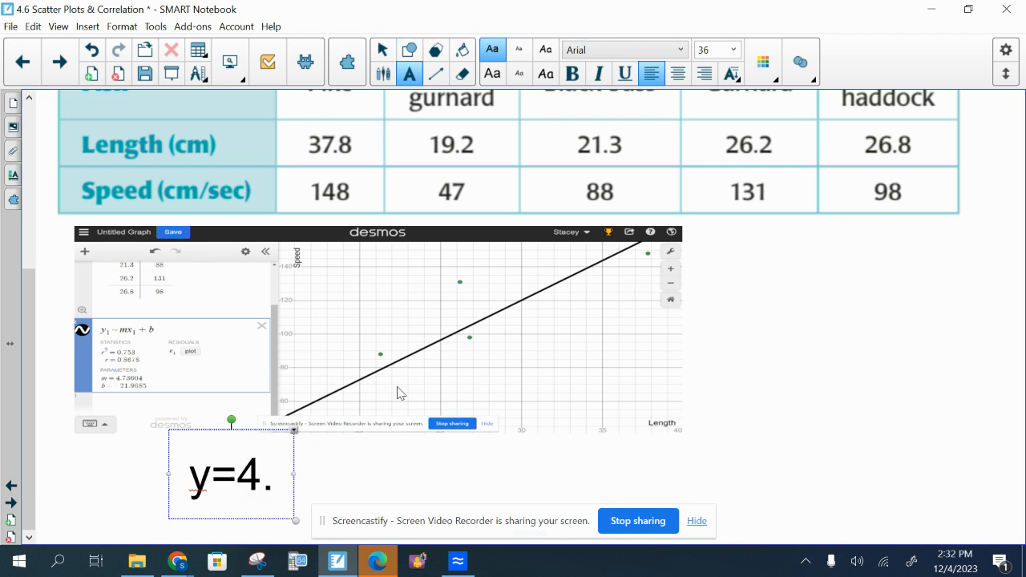
type("7360x")
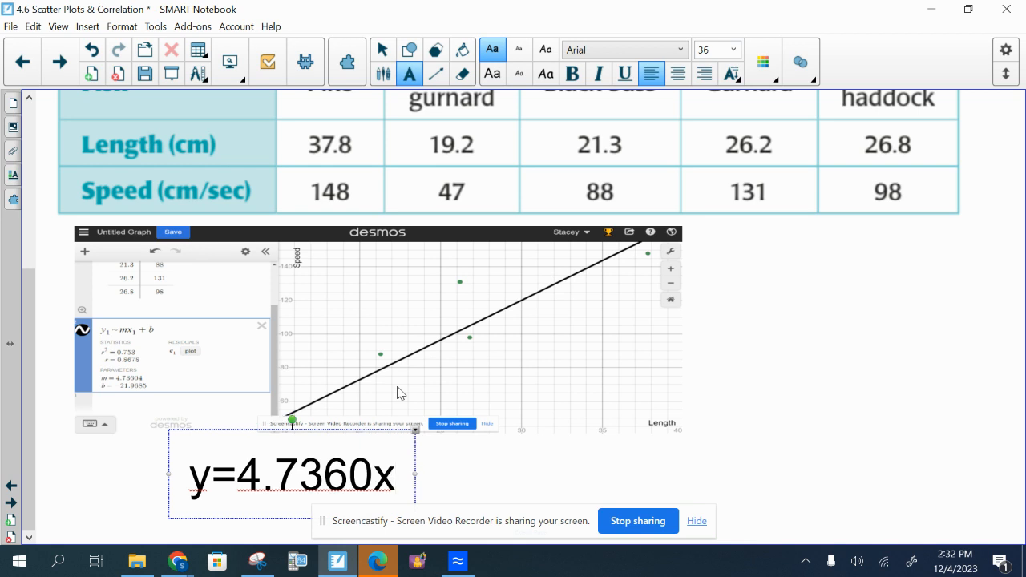
type("-21.")
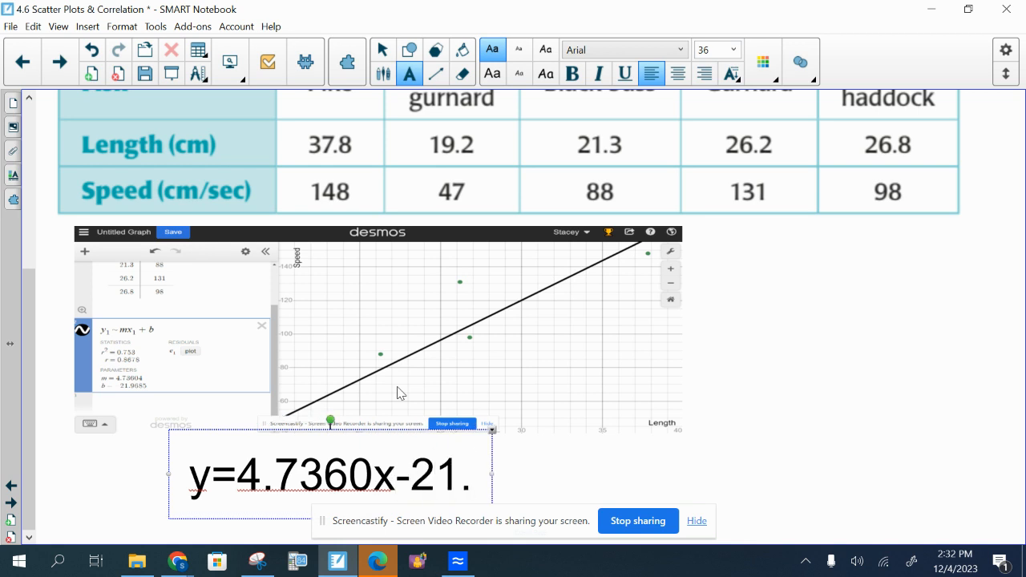
type("96")
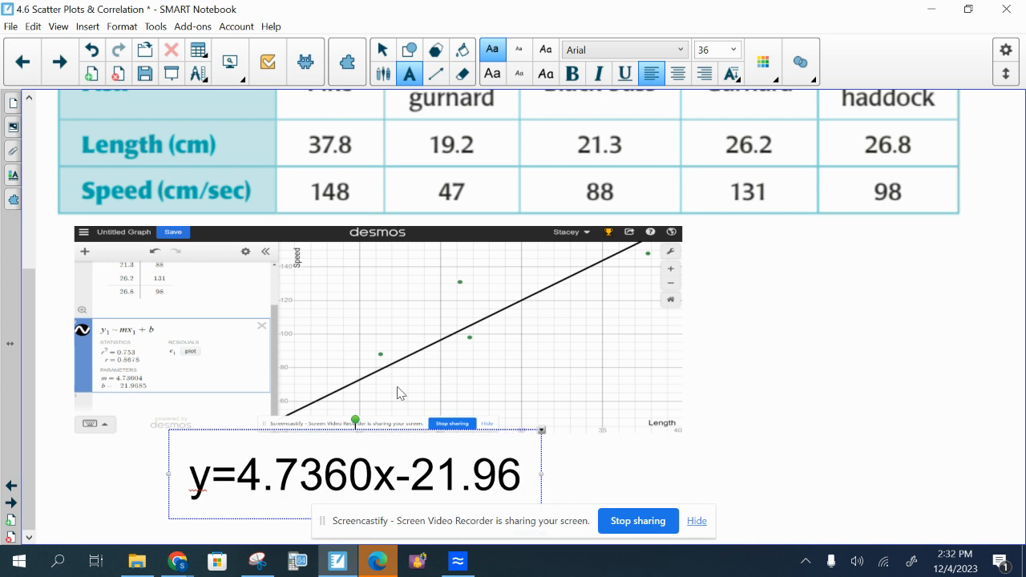
type("85")
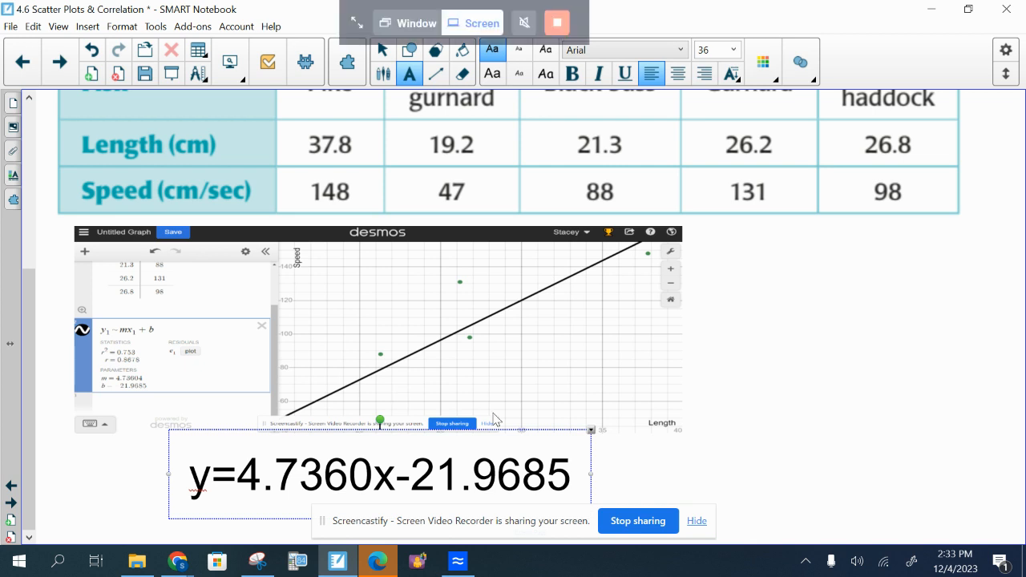
Hide the screen-sharing notice, extend the page, and add the text "r=0.8678, strong positive correlation" under the equation
left_click(696, 522)
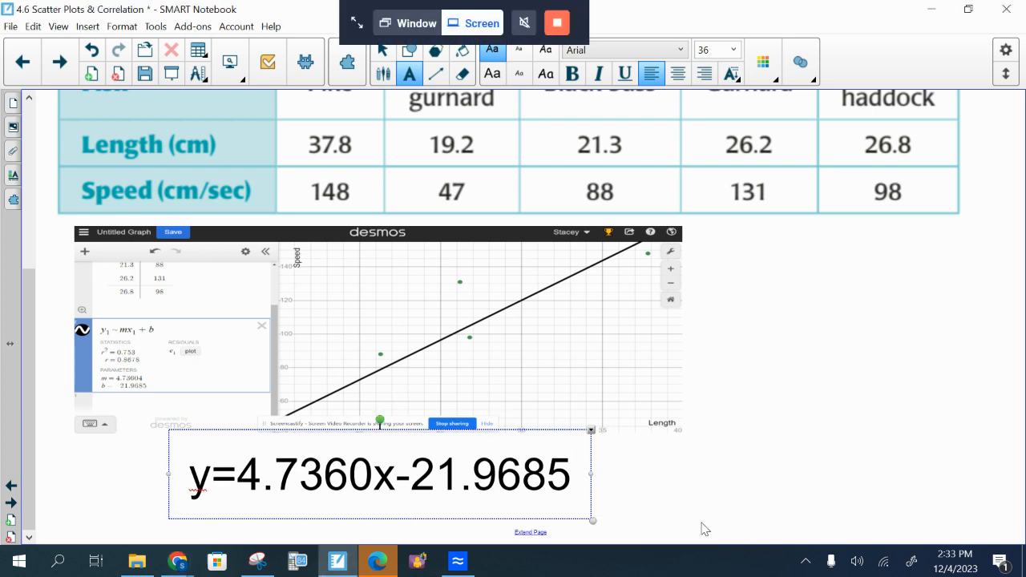
left_click(541, 535)
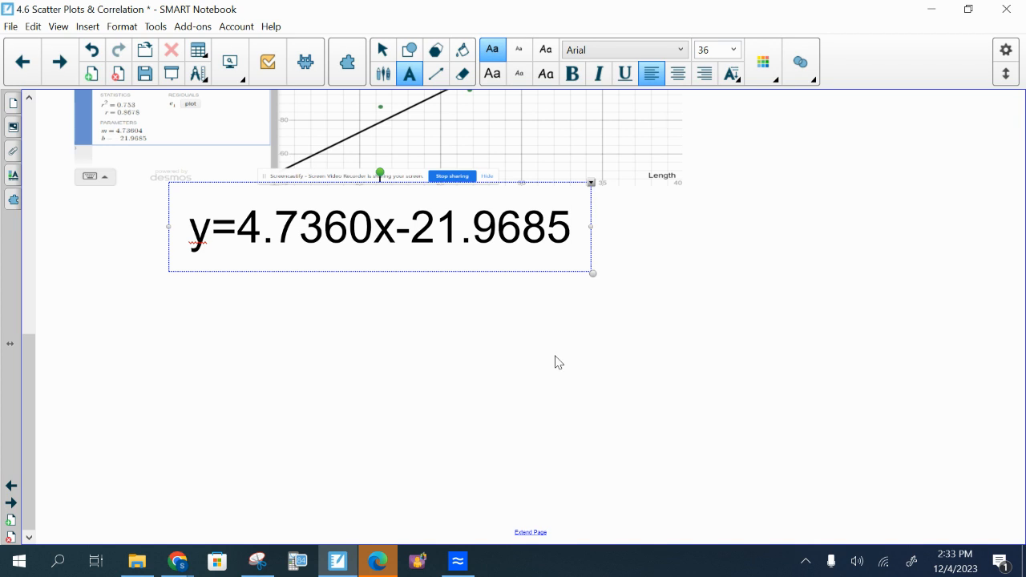
left_click(209, 311)
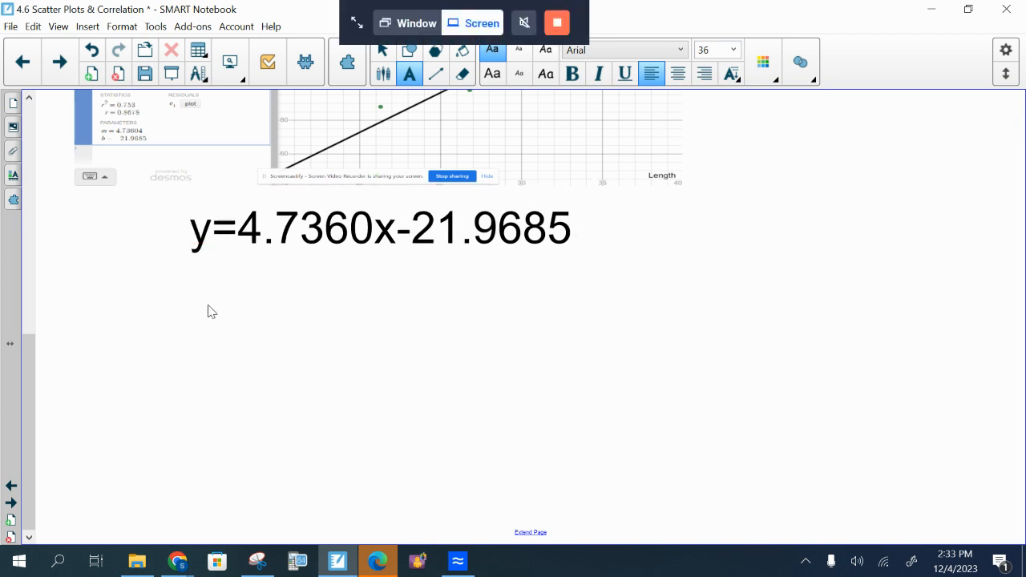
left_click(193, 299)
type("r=0.8")
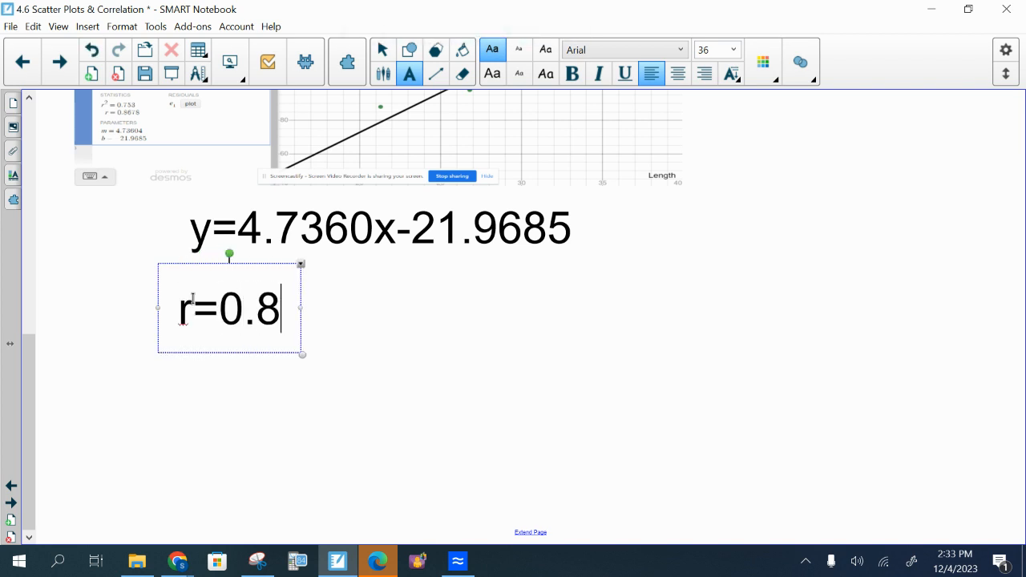
type("678")
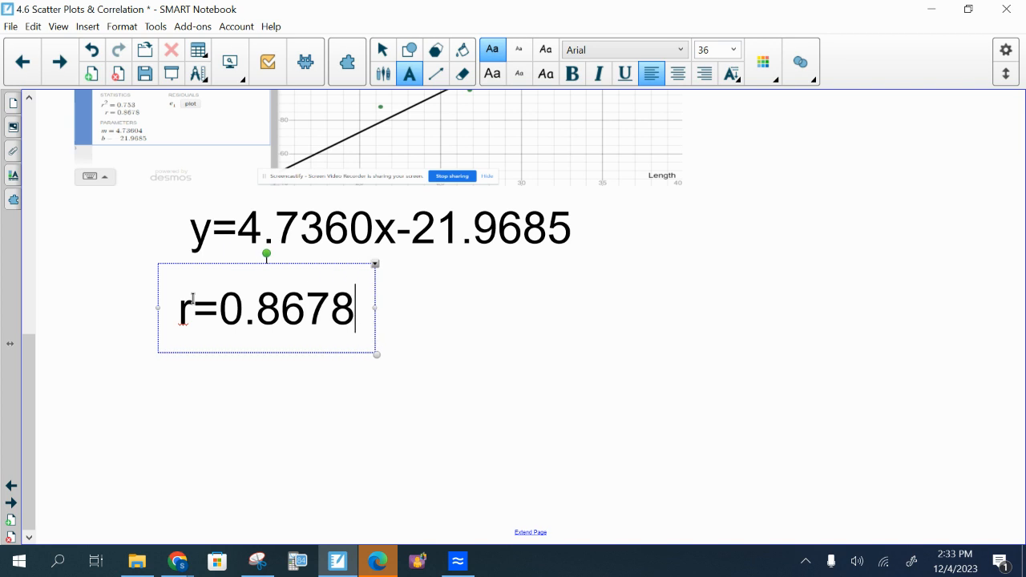
type(", strong p")
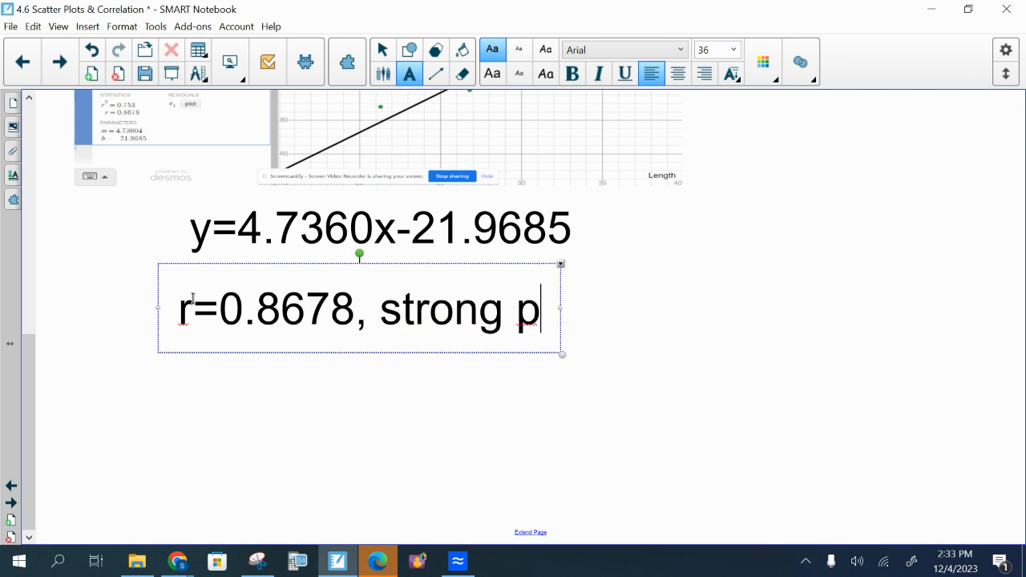
type("ositive correlation")
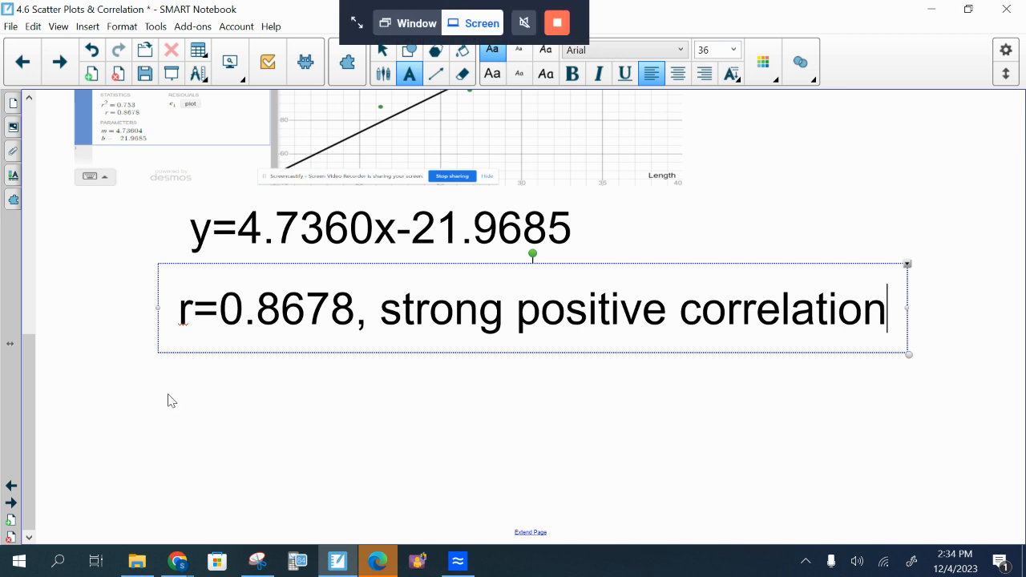
Advance to the fruit fiber and carbohydrate problem page and switch to the Desmos graphing calculator
left_click(62, 80)
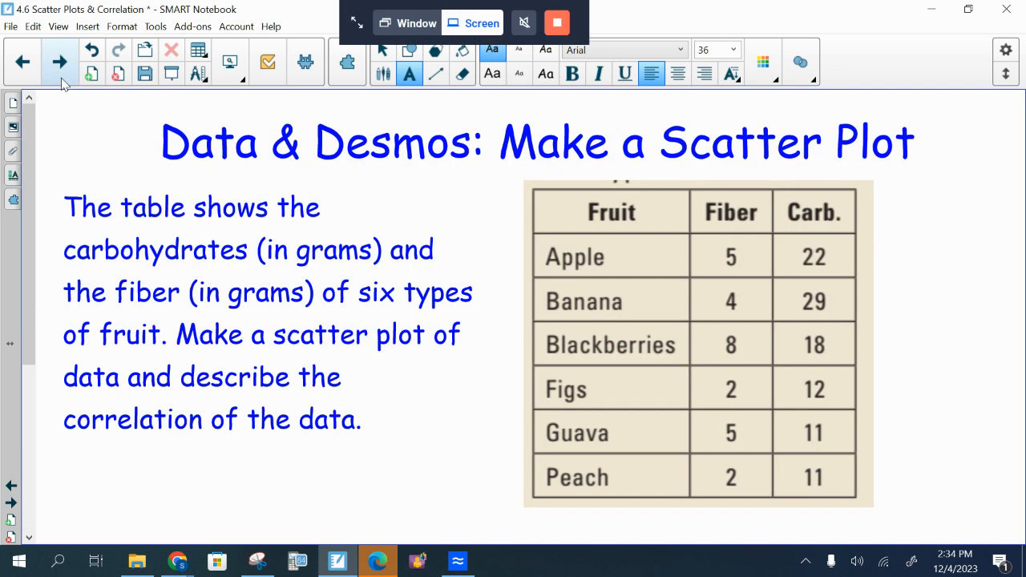
mouse_move(177, 566)
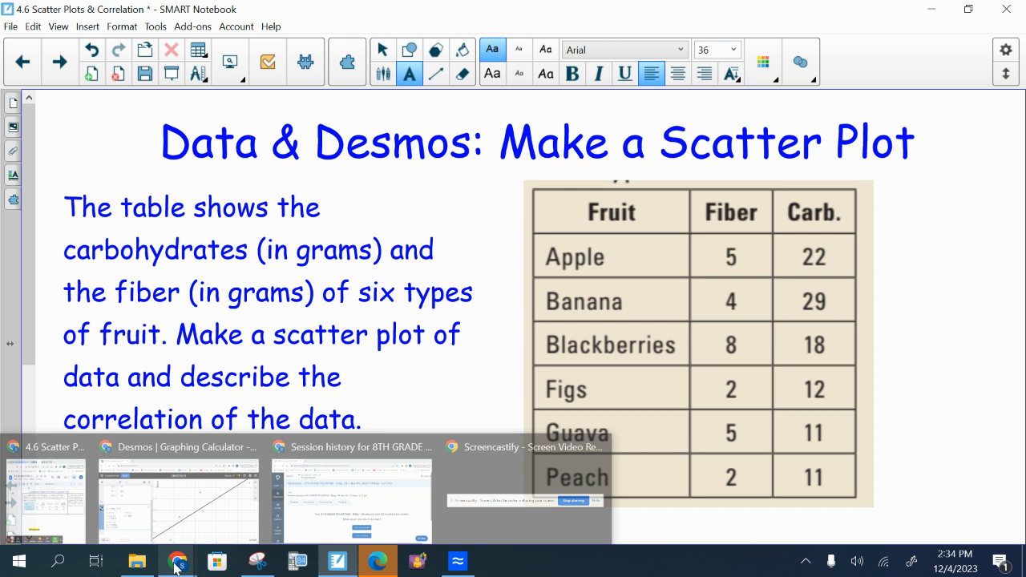
left_click(178, 499)
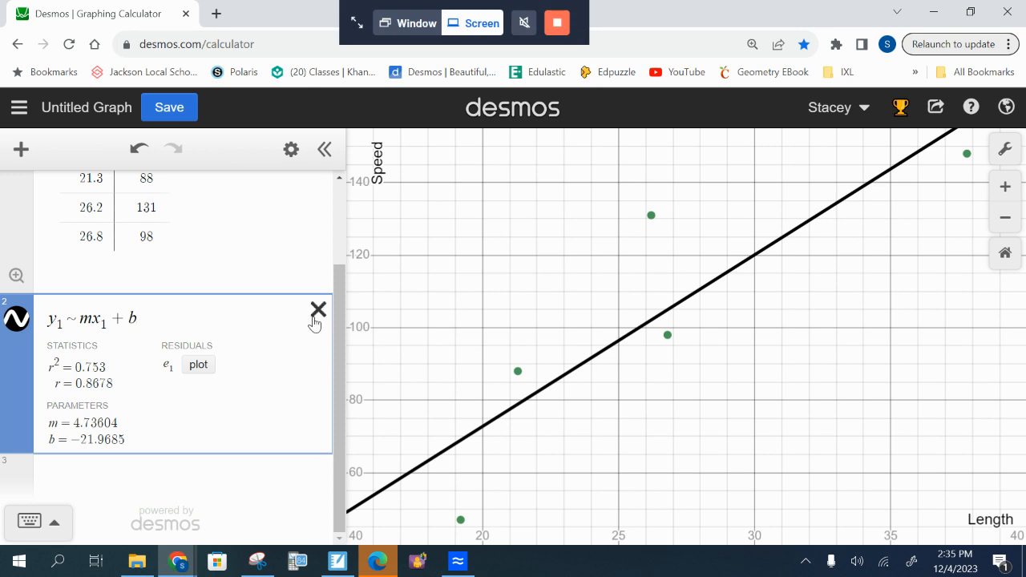
Delete the fish regression and data table, and insert a new empty table
left_click(314, 320)
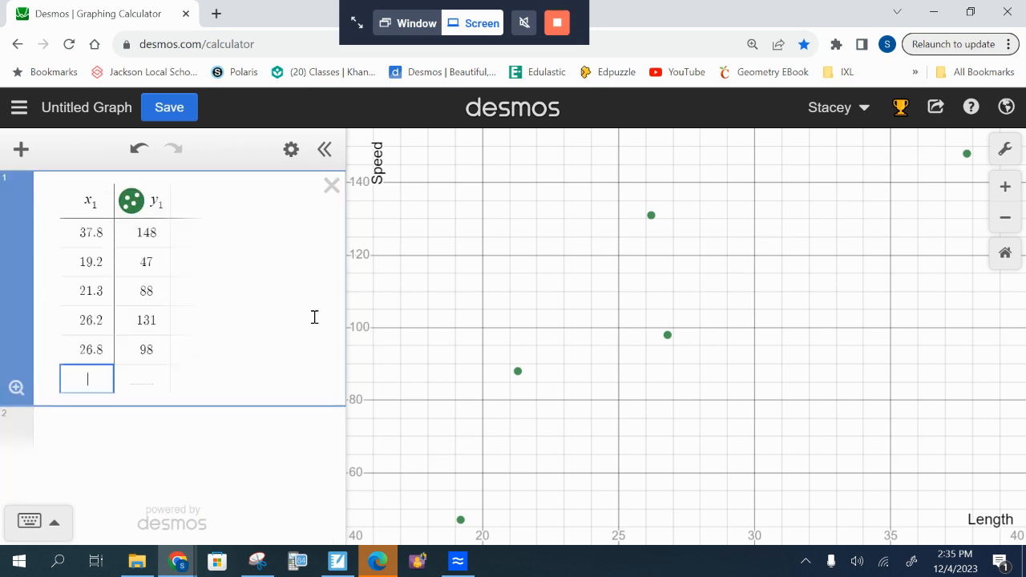
left_click(331, 186)
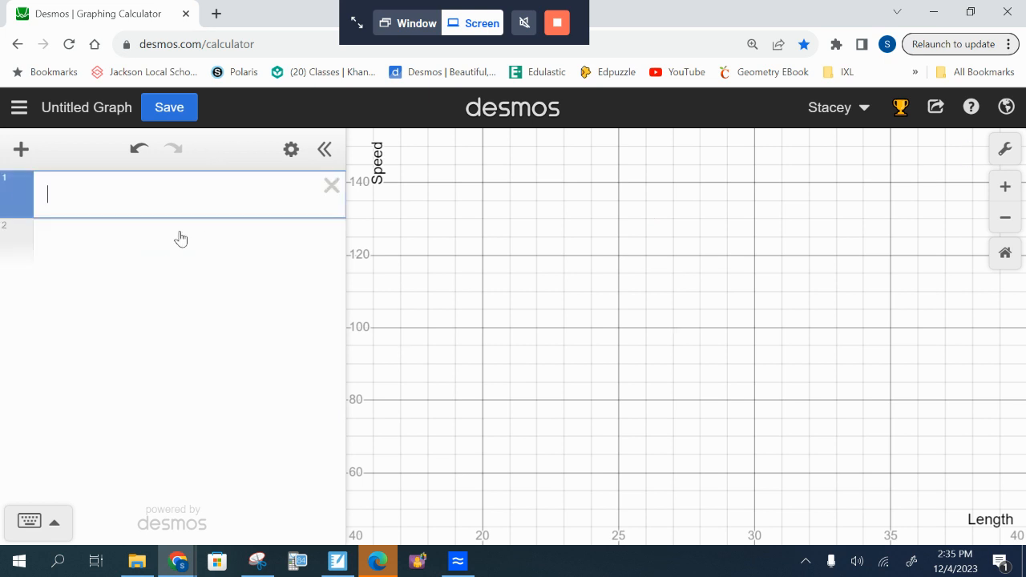
left_click(21, 155)
left_click(51, 269)
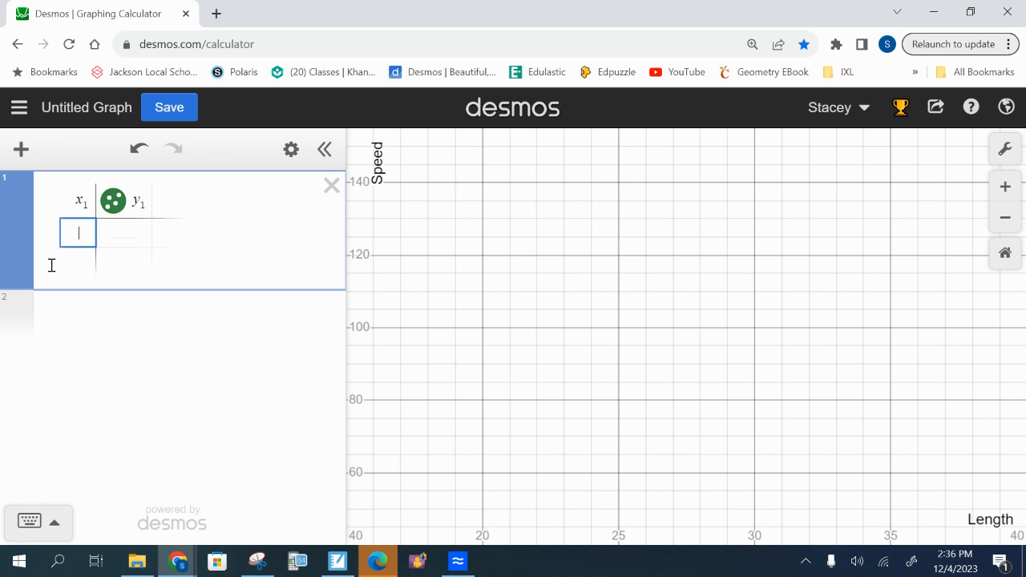
Enter the fiber values 5, 4, 8, 2, 5 and 2 in the table's x1 column
type("5")
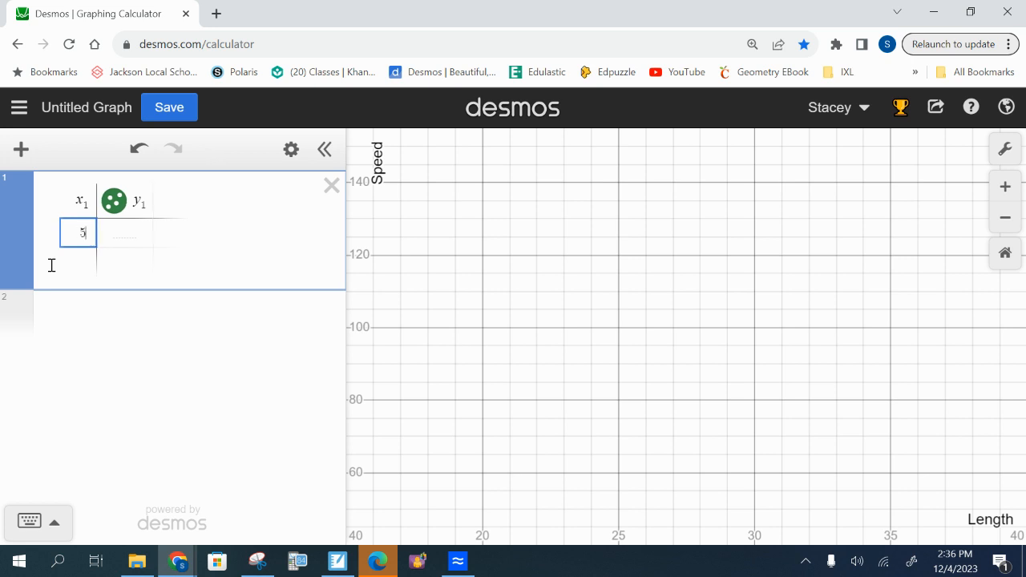
key("Return")
type("4")
key("Return")
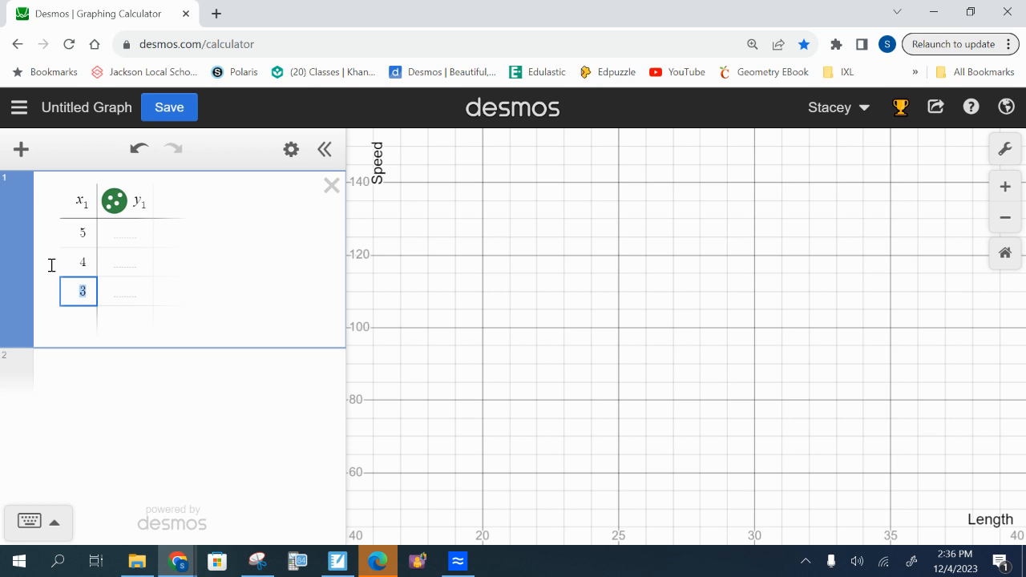
type("8")
key("Return")
type("2")
key("Return")
type("5")
key("Return")
type("2")
Enter the carbohydrate values 22, 29, 18, 12, 11 and 11 in the table's y1 column
left_click(124, 230)
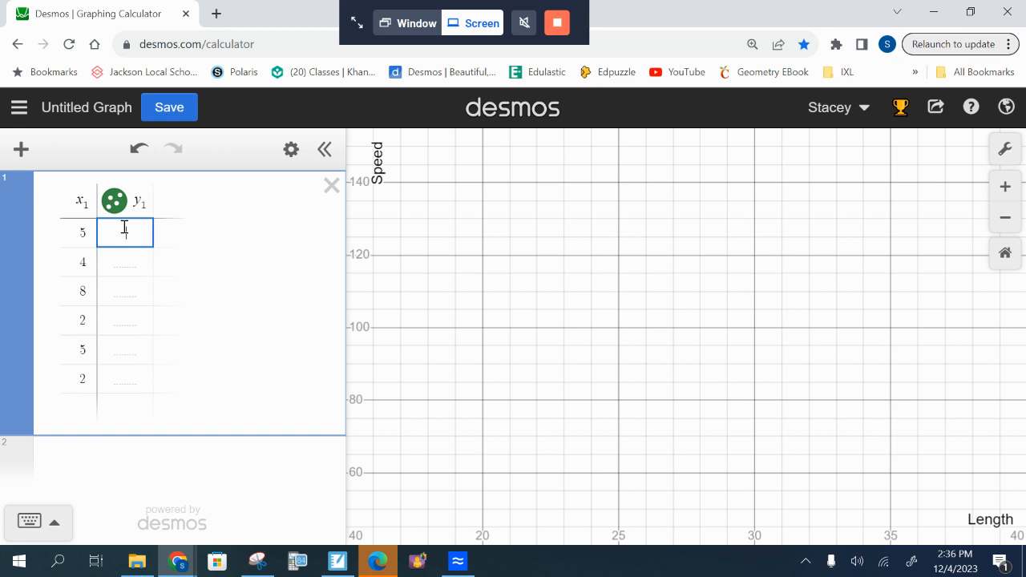
type("22")
key("Return")
type("29")
key("Return")
type("18")
key("Return")
type("12")
key("Return")
type("11")
key("Return")
type("11")
key("Return")
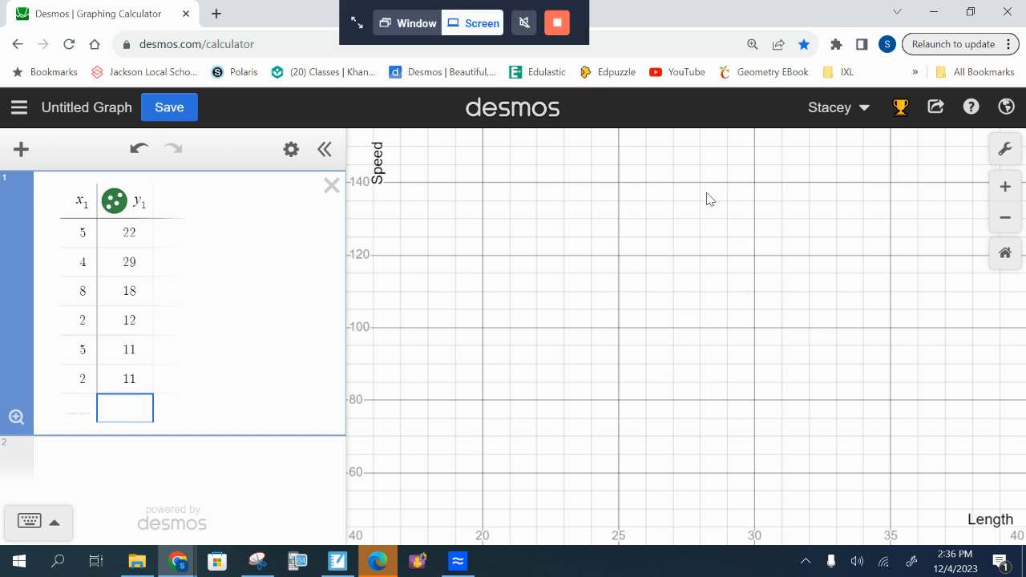
In the graph settings, label the x-axis "Fiber" and set its range from 0 to 10
left_click(1007, 152)
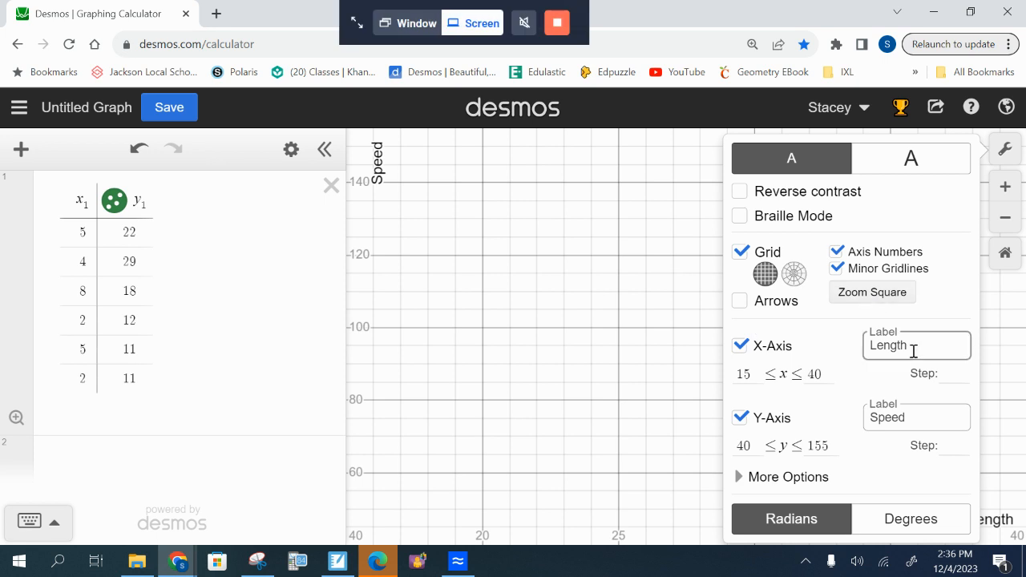
left_click_drag(921, 357, 851, 362)
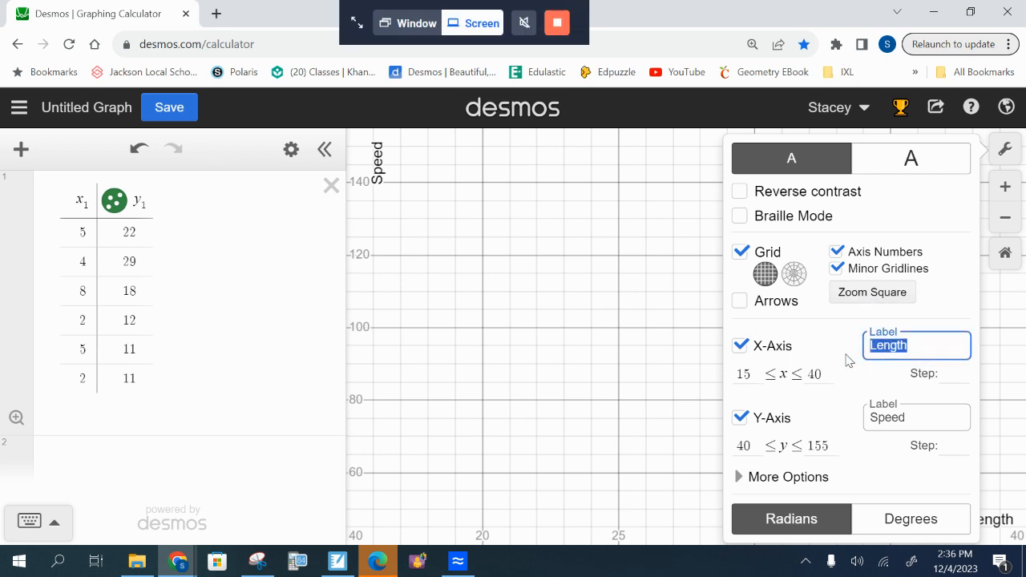
type("Fiber")
key("Tab")
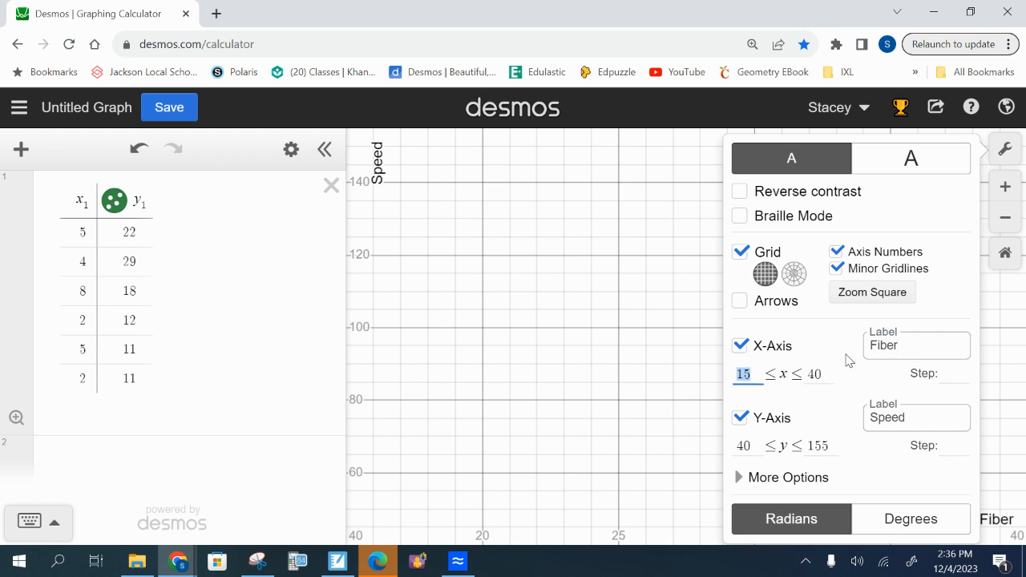
type("0")
key("Tab")
type("10")
key("Tab")
key("Tab")
key("Tab")
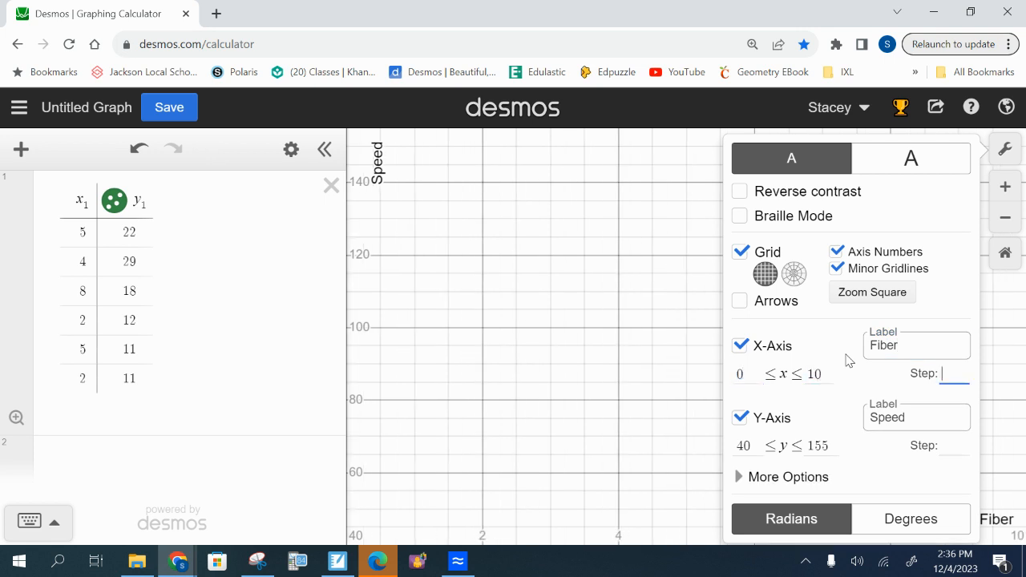
Label the y-axis "Carbs", set its range from 5 to 35, and close the graph settings
type("Carbs")
key("Tab")
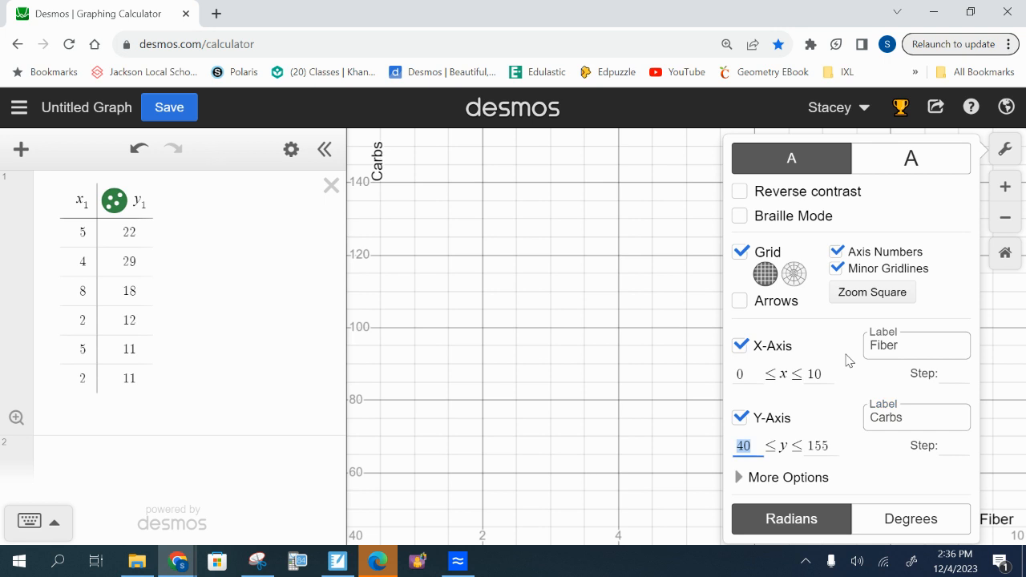
type("5")
key("Tab")
type("35")
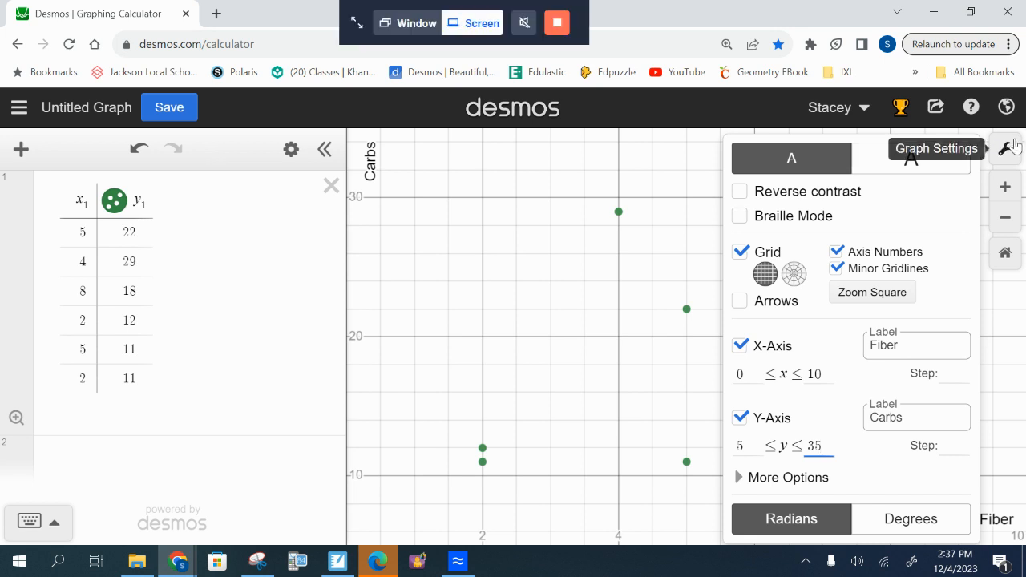
left_click(1014, 149)
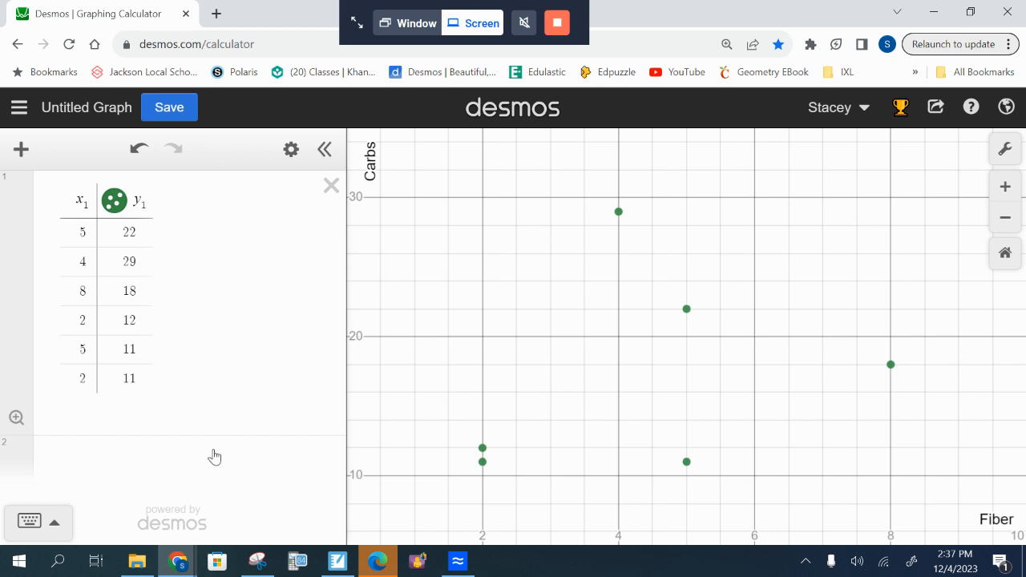
Add the regression y1 ~ mx1 + b below the table to fit a line to the fruit data
left_click(214, 456)
type("y1")
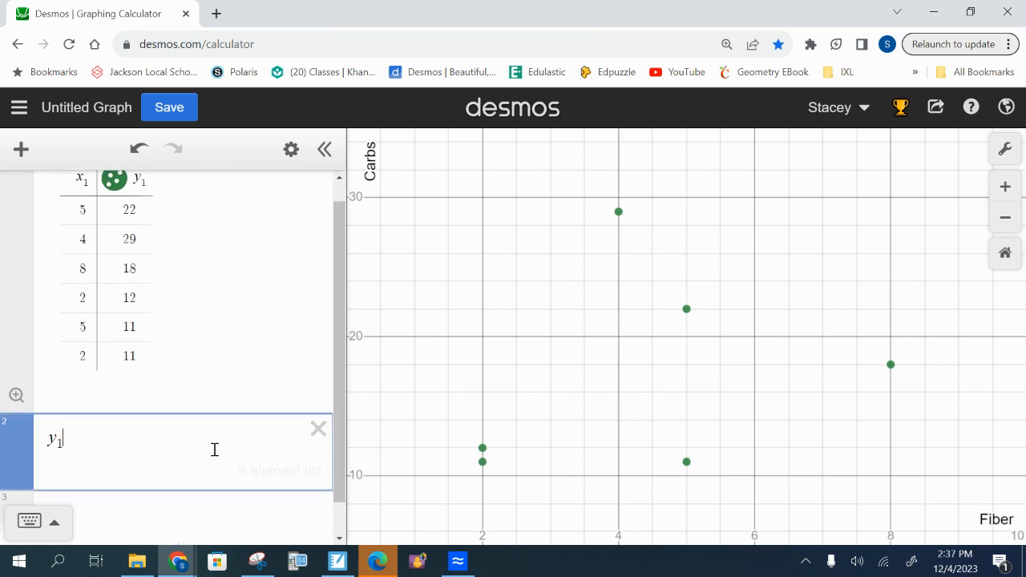
type("!m")
key("BackSpace")
key("BackSpace")
type("~ mx1 + ")
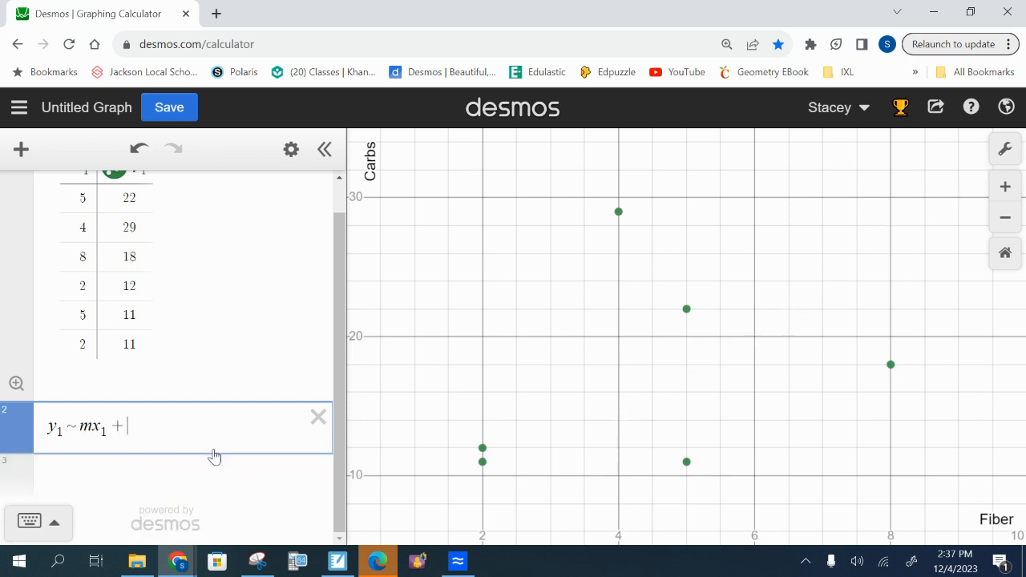
type("b")
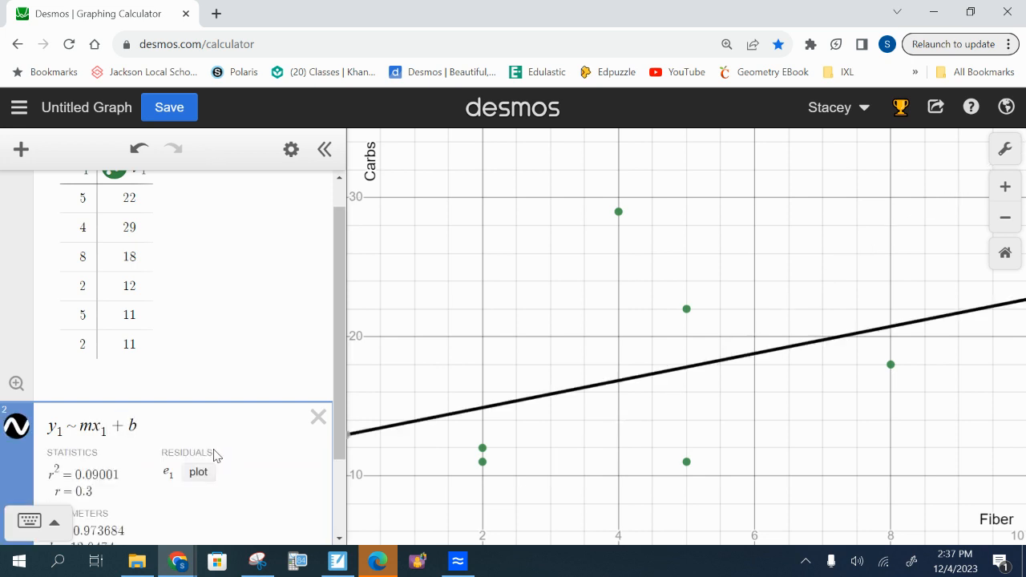
scroll(214, 456, "down", 3)
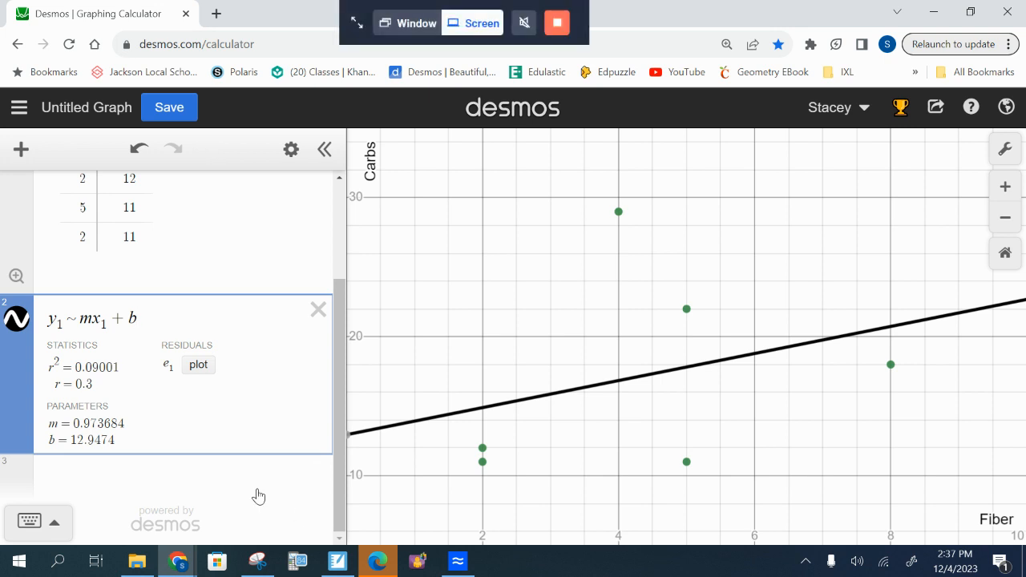
scroll(359, 393, "down", 3)
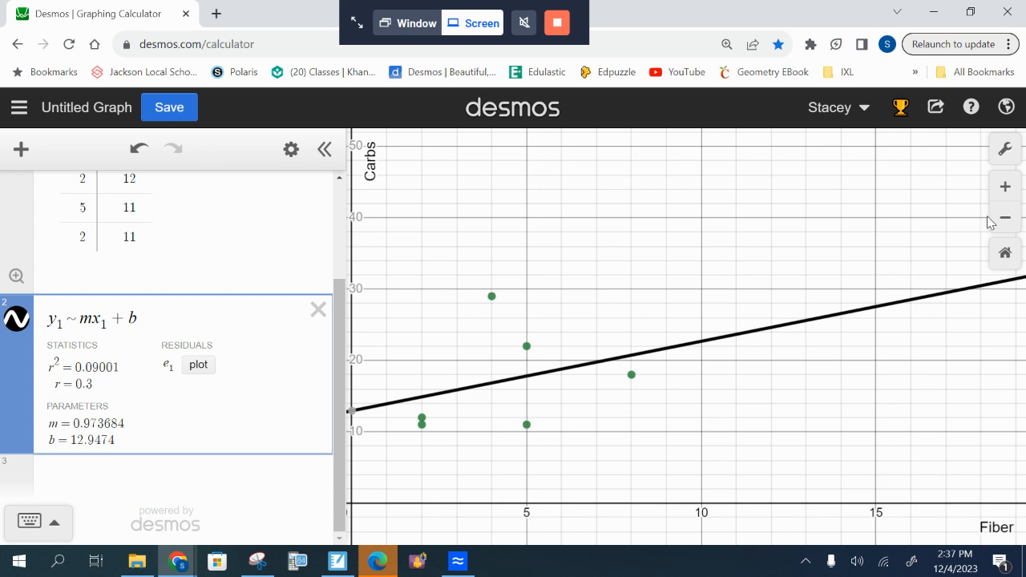
left_click(998, 152)
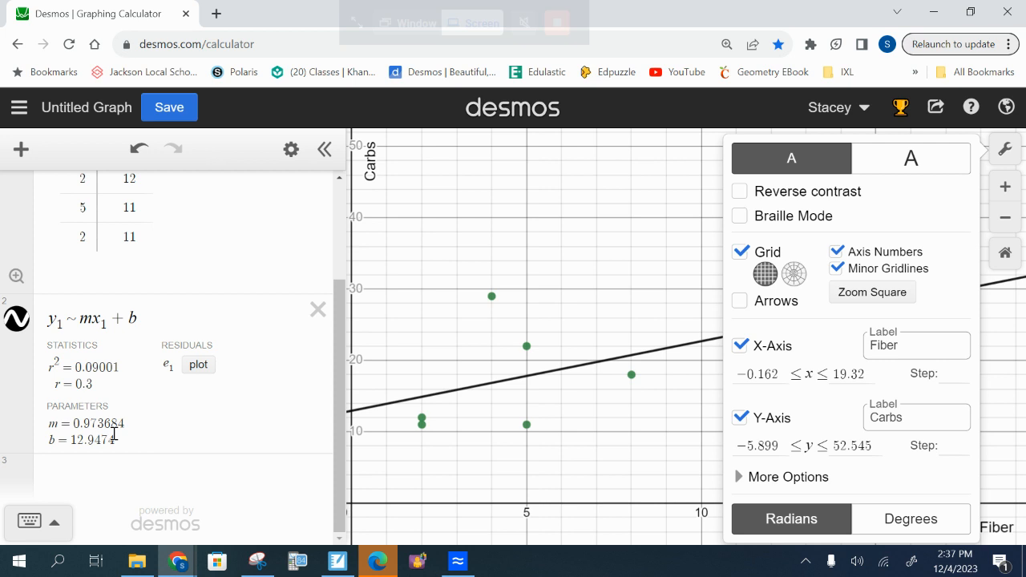
Switch to SMART Notebook and begin the best-fit equation with "y=0.973" in a new text box below the fruit problem
left_click(340, 562)
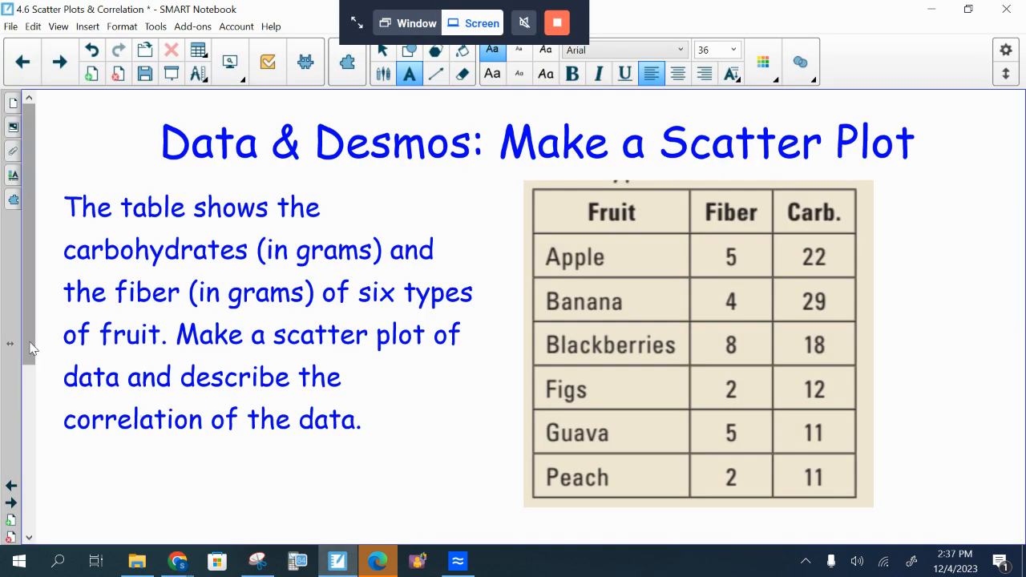
scroll(48, 385, "down", 3)
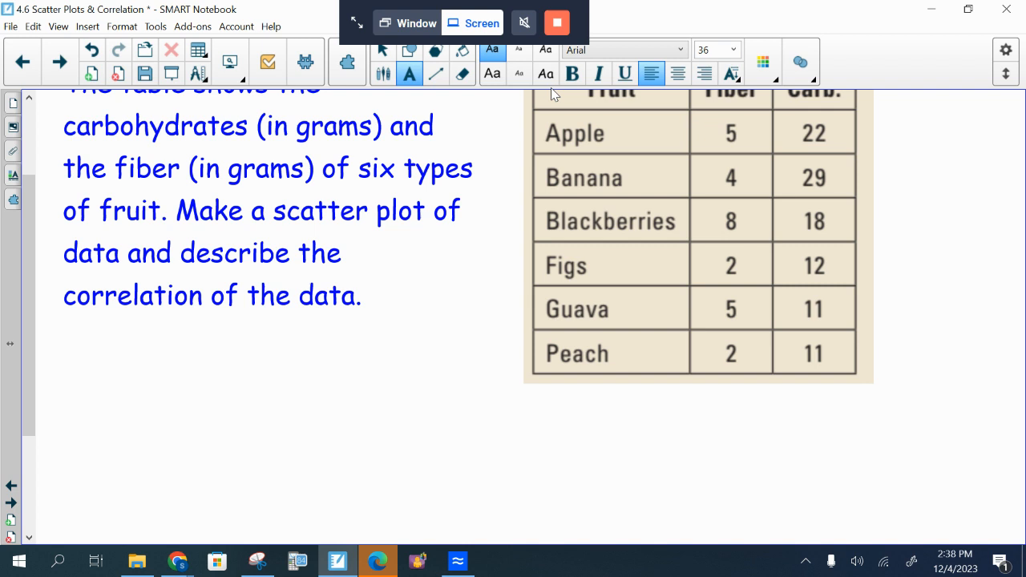
left_click(111, 425)
type("y=")
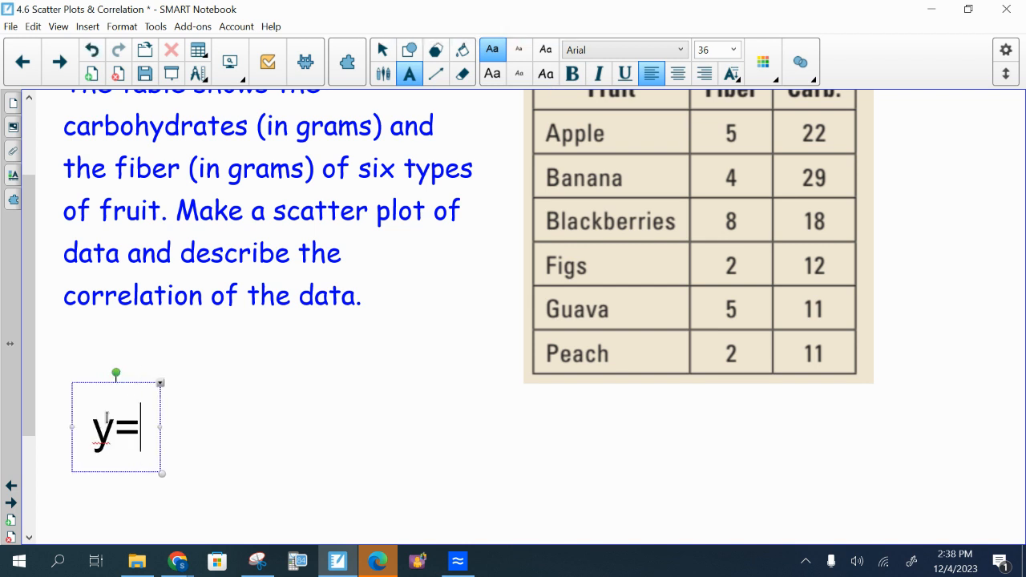
type("0.9")
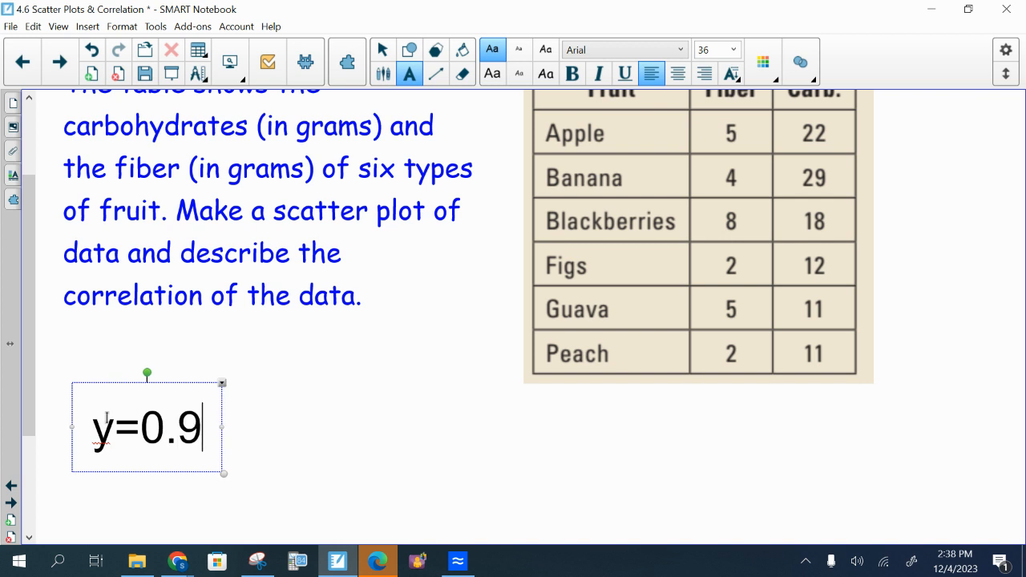
type("737")
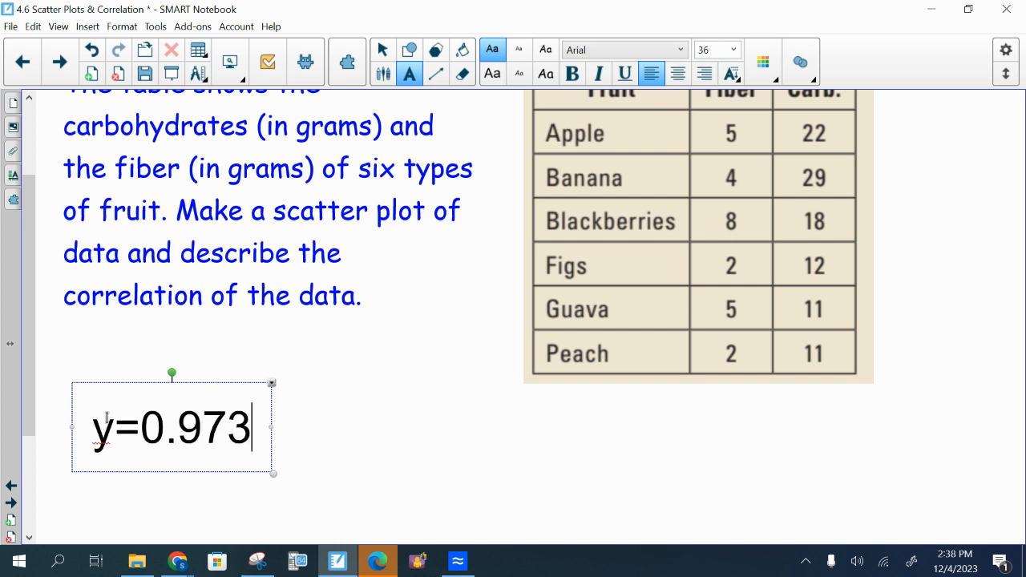